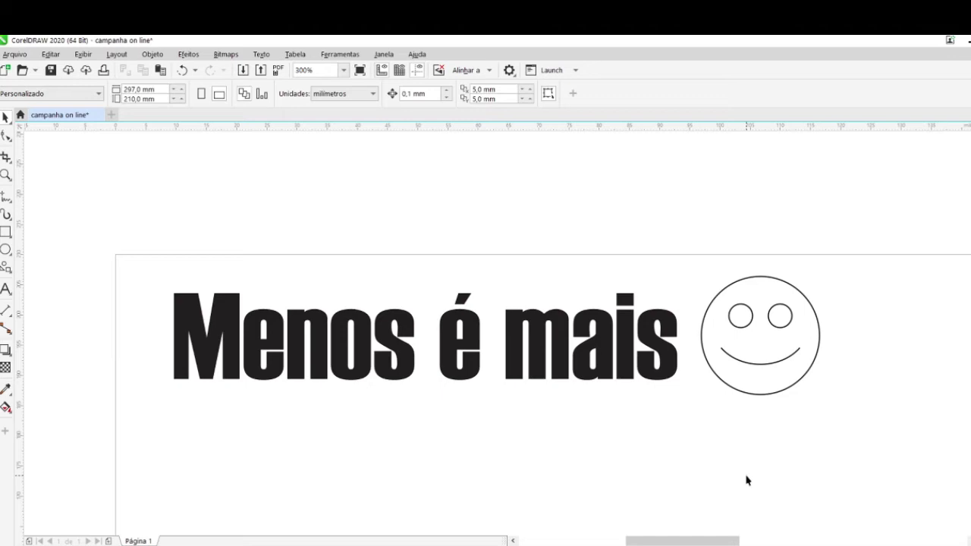
Fill the heading text "Menos é mais" with red
left_click(577, 341)
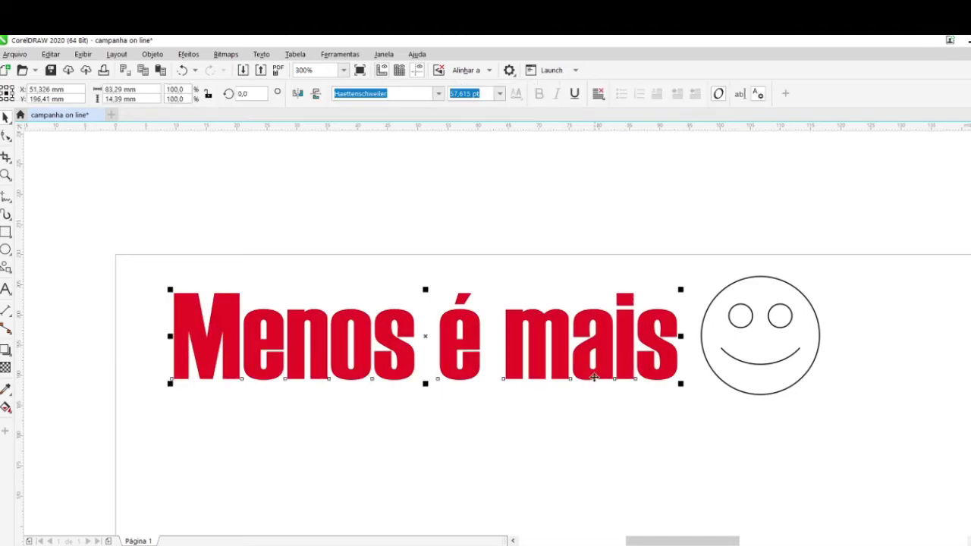
left_click(589, 478)
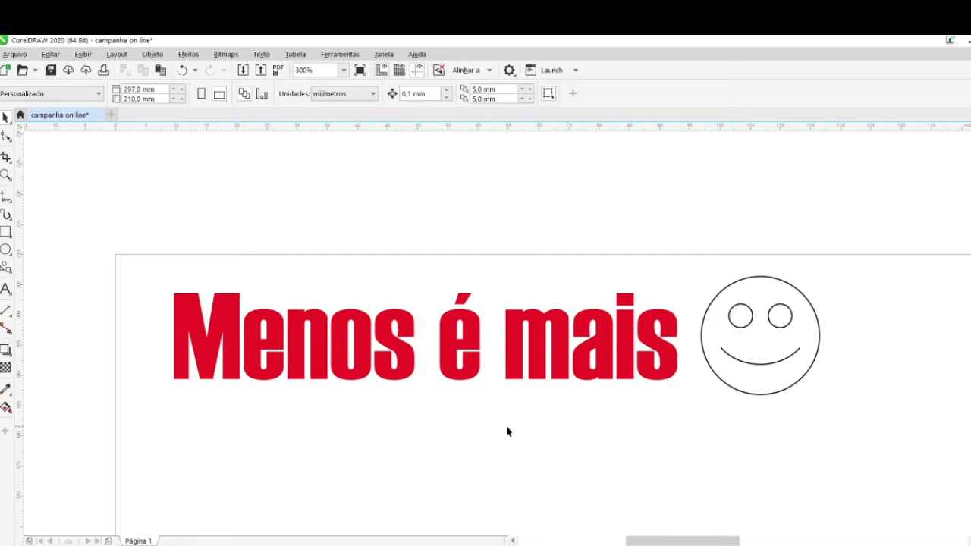
scroll(508, 431, "down", 2)
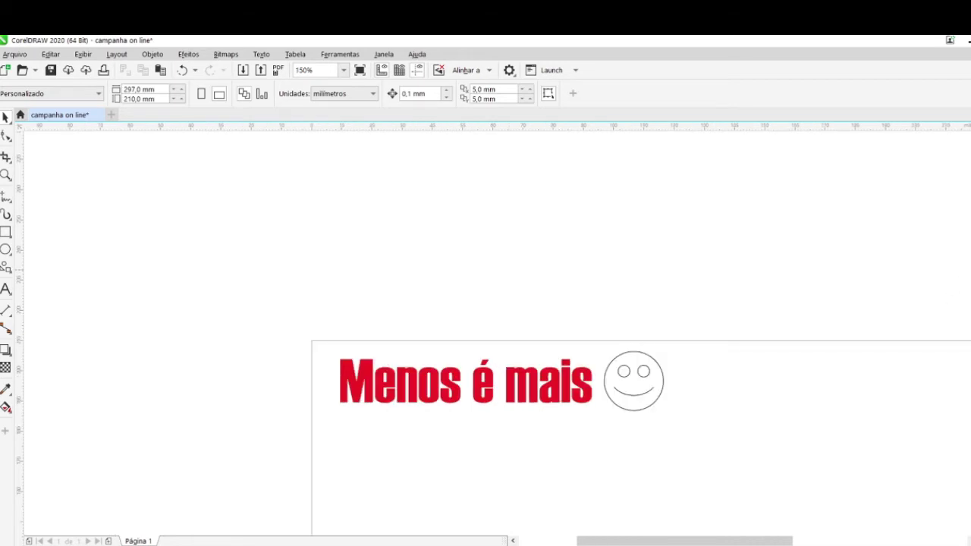
scroll(640, 364, "down", 1)
scroll(869, 442, "down", 3)
scroll(870, 443, "up", 2)
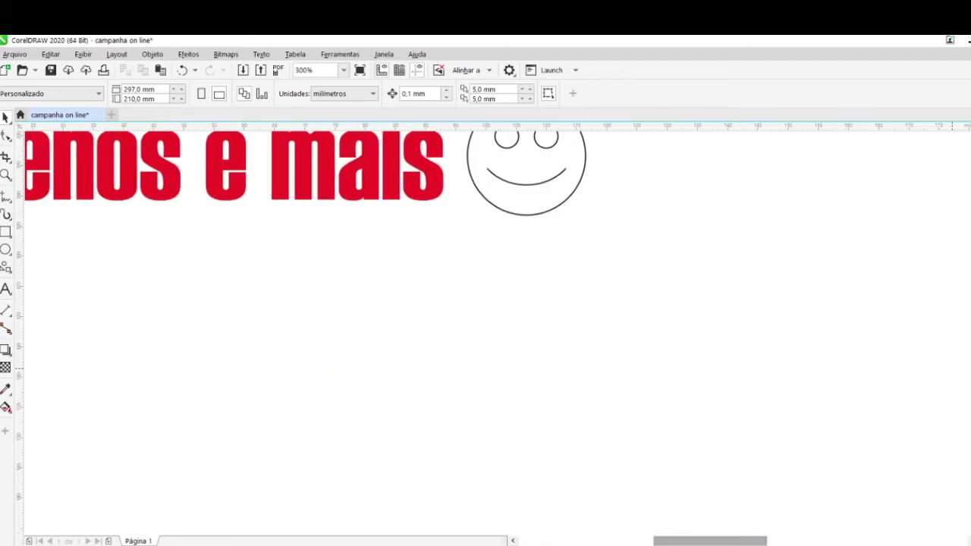
scroll(857, 503, "up", 2)
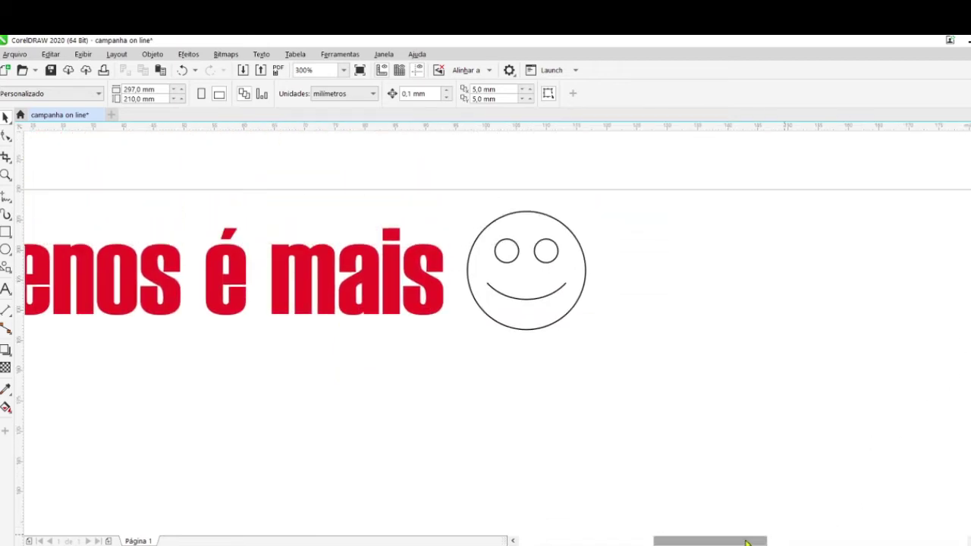
left_click_drag(748, 542, 722, 543)
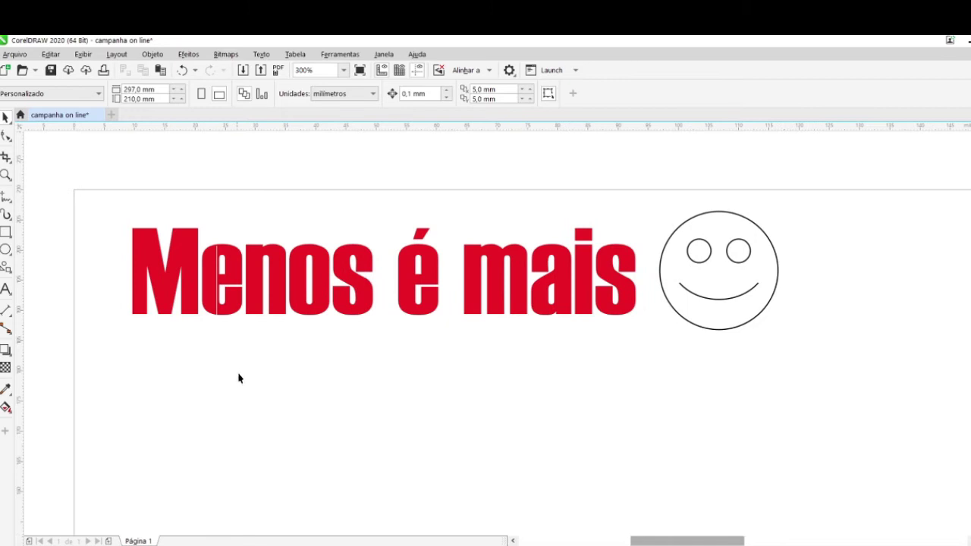
left_click(254, 299)
left_click(313, 442)
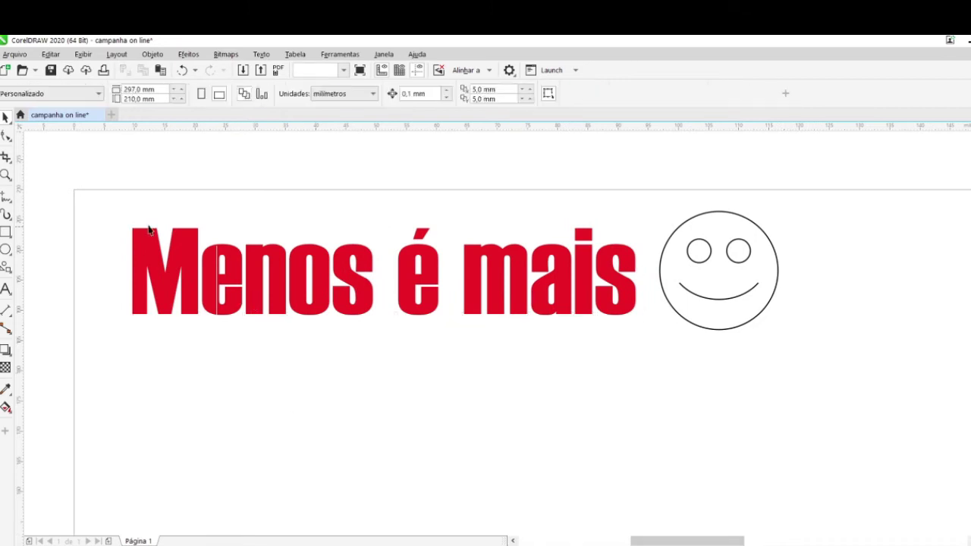
scroll(209, 239, "up", 2)
scroll(258, 305, "down", 2)
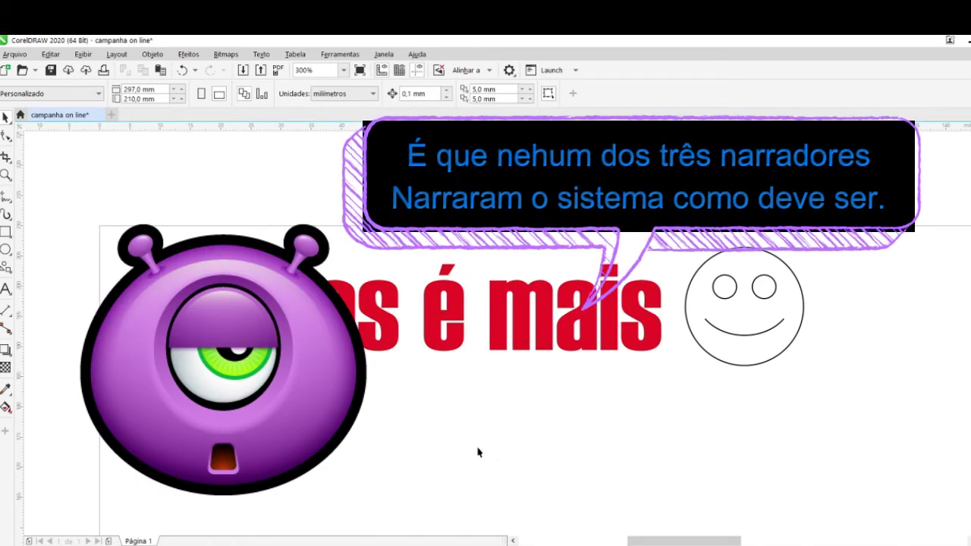
scroll(387, 287, "down", 3)
scroll(410, 314, "up", 3)
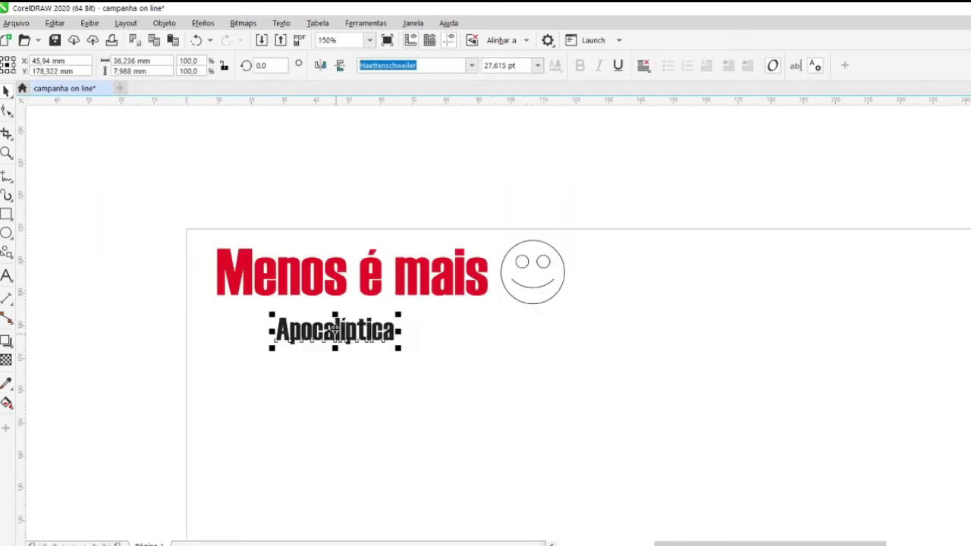
Move the "Apocalíptica" text beneath the end of the heading, replace its wording with "Armagedon" and colour it black
left_click_drag(336, 326, 444, 329)
scroll(444, 329, "up", 2)
double_click(447, 345)
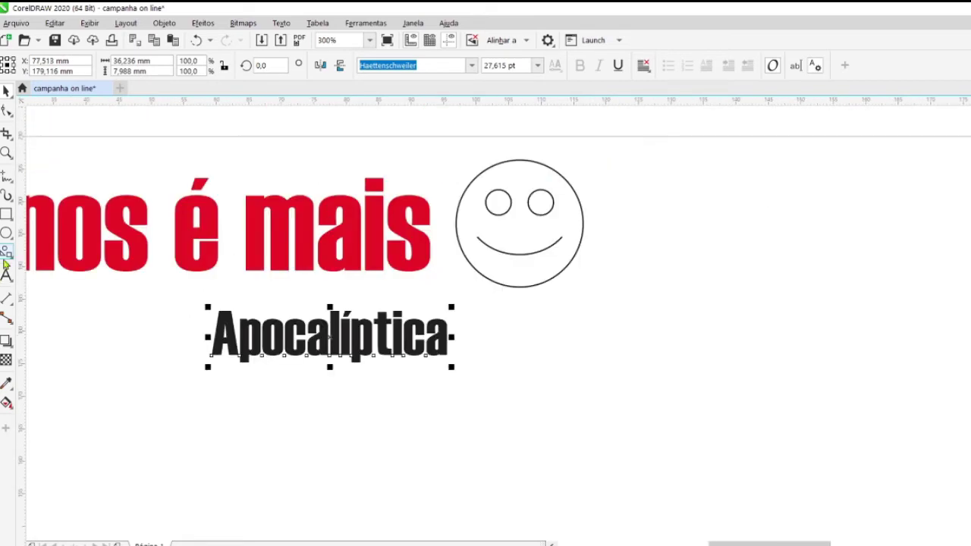
key("BackSpace")
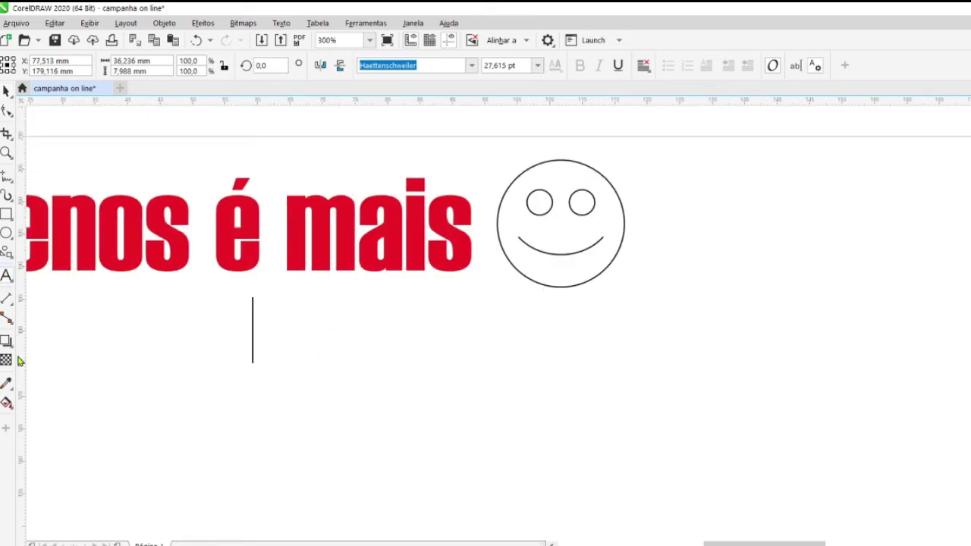
type("Armagedon")
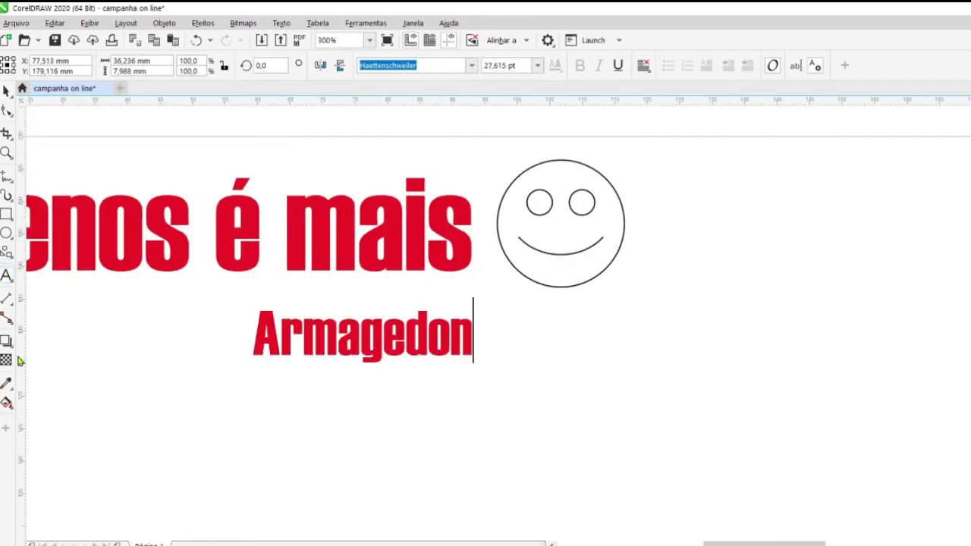
left_click(6, 90)
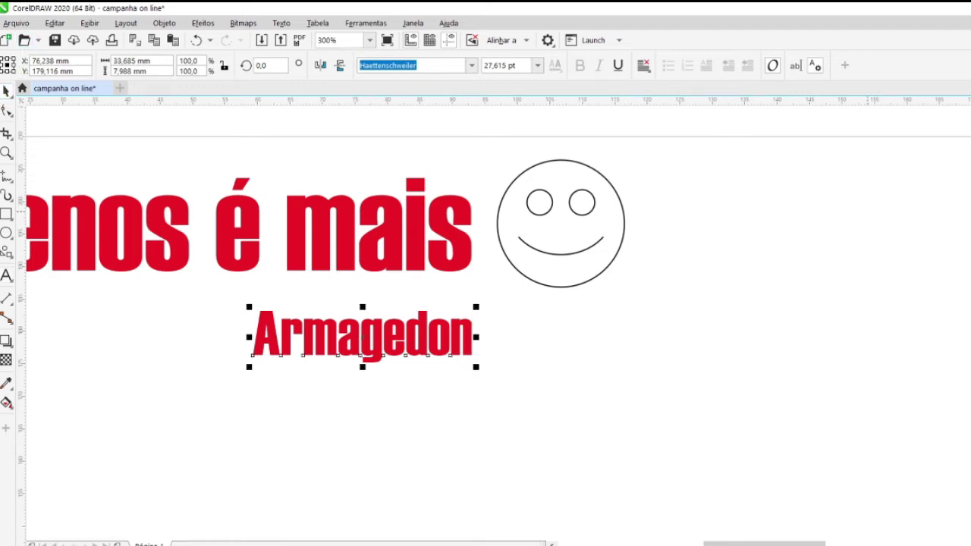
scroll(850, 296, "down", 2)
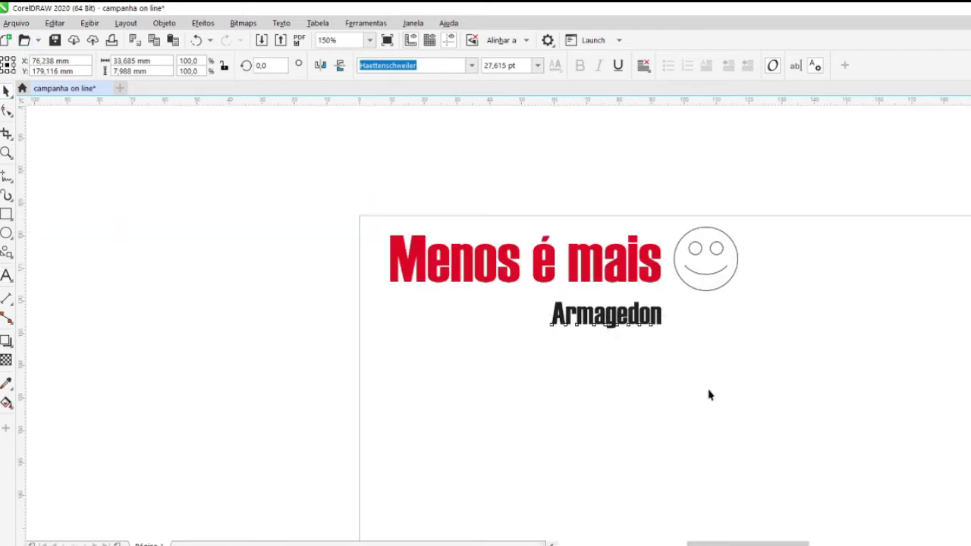
Enlarge the "Armagedon" text to about 32.5 pt and place it just beneath the heading, flush with the heading's left edge
scroll(708, 394, "up", 2)
left_click_drag(620, 274, 657, 285)
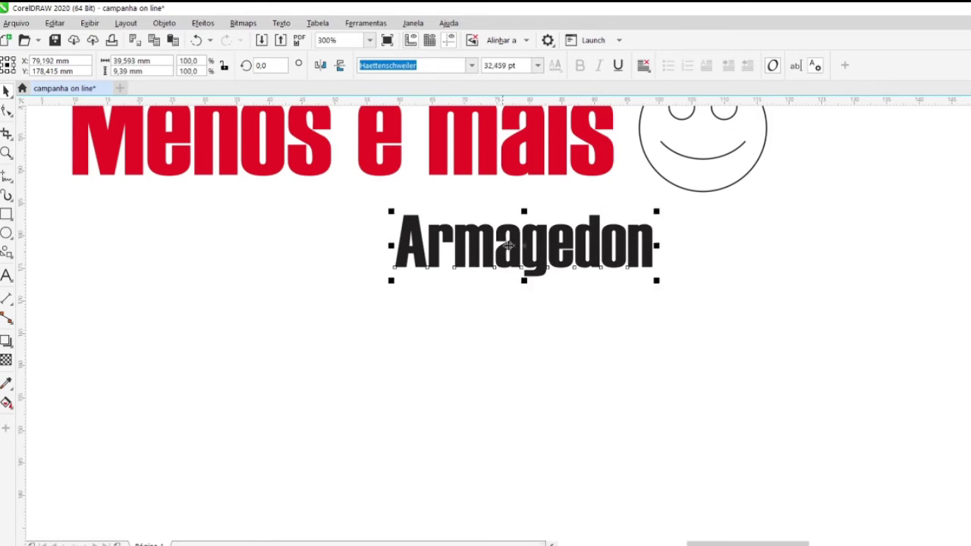
left_click_drag(522, 246, 202, 248)
scroll(233, 339, "down", 2)
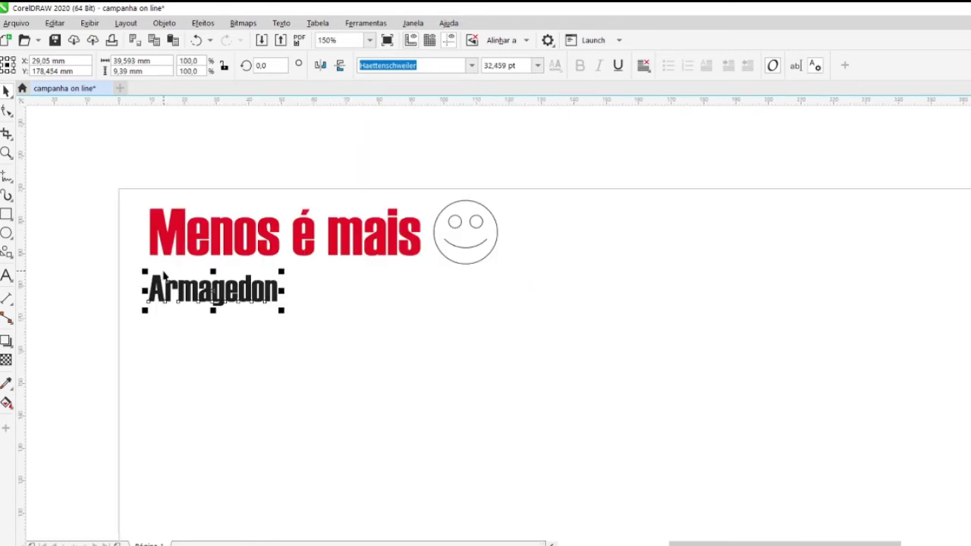
scroll(163, 288, "up", 2)
left_click_drag(212, 300, 212, 286)
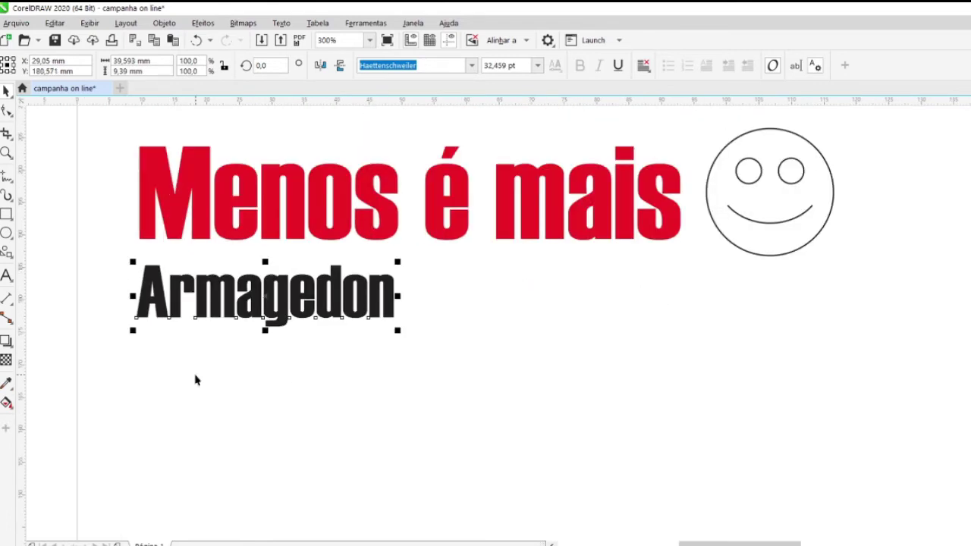
scroll(174, 296, "down", 2)
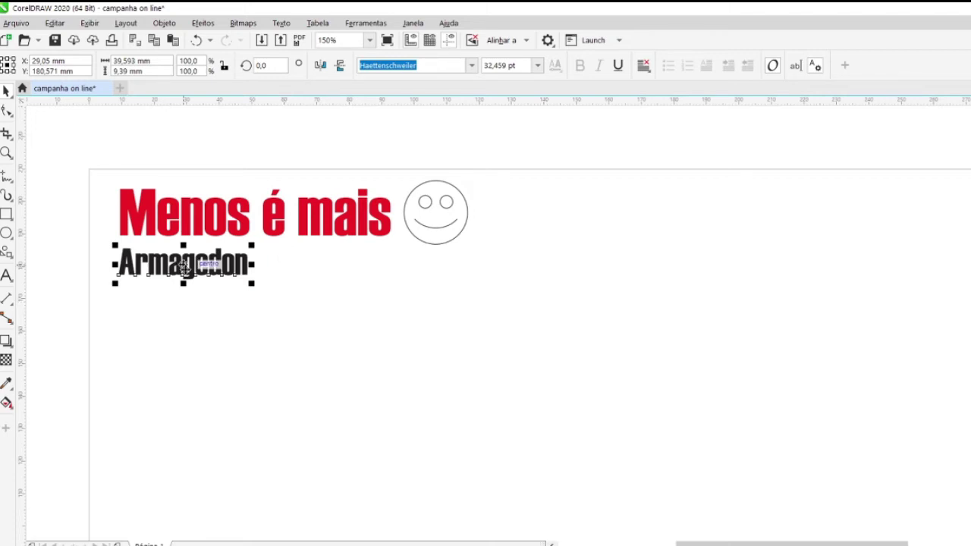
Duplicate the "Armagedon" text slightly indented on the line below and replace the copy's wording with "Elite"
scroll(185, 267, "down", 2)
left_click_drag(144, 219, 199, 269)
type("Elite")
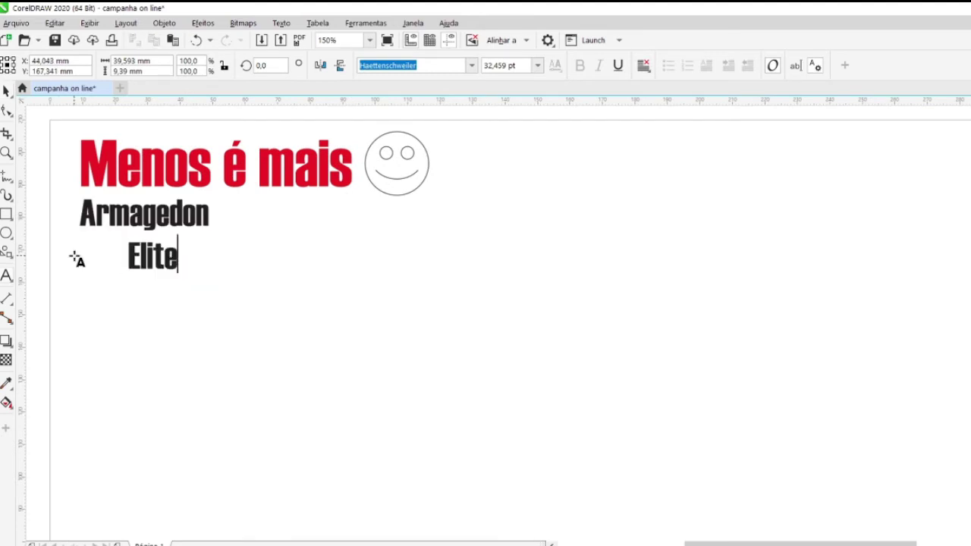
key("ctrl+space")
key("Escape")
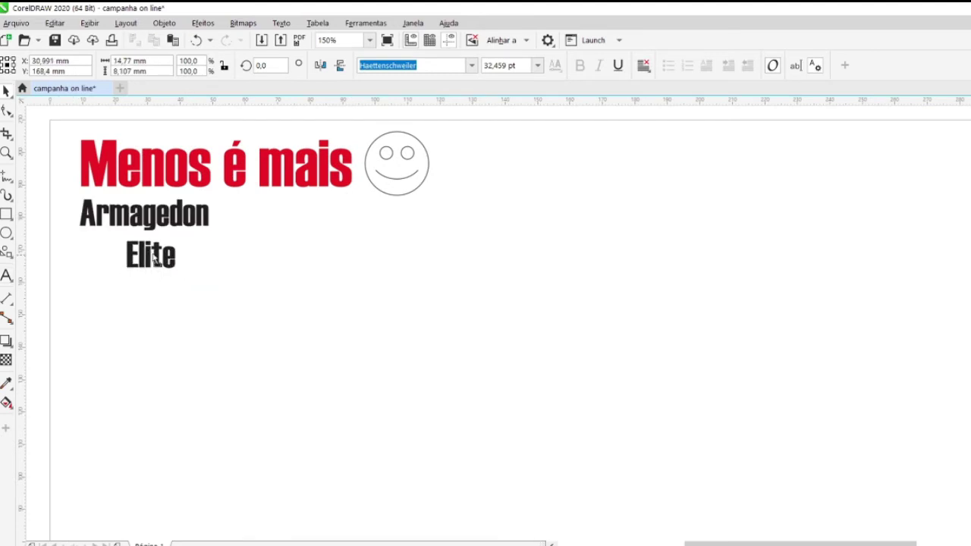
scroll(494, 217, "down", 2)
scroll(425, 256, "up", 2)
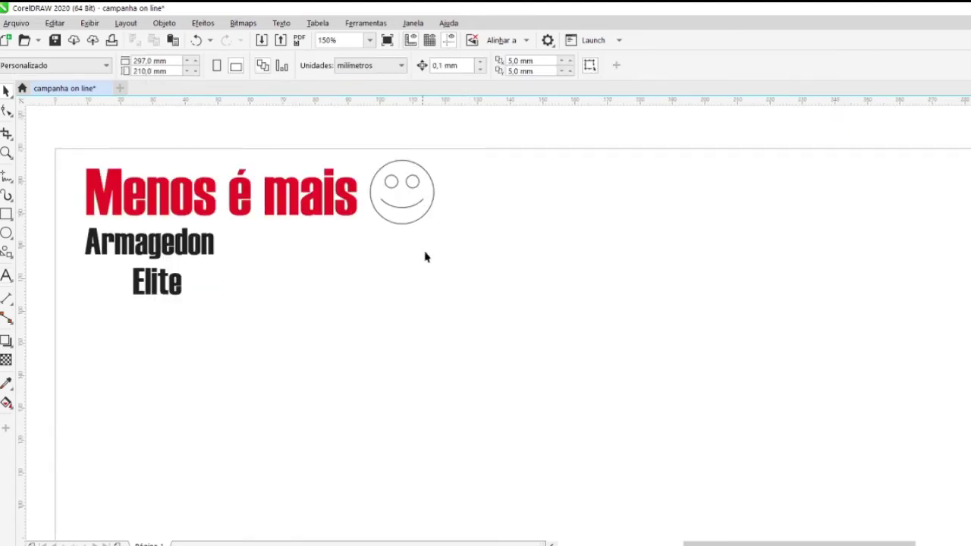
Extend the "Elite" line so that it reads "Elite obj. dominar o mundo."
double_click(187, 300)
type("ob")
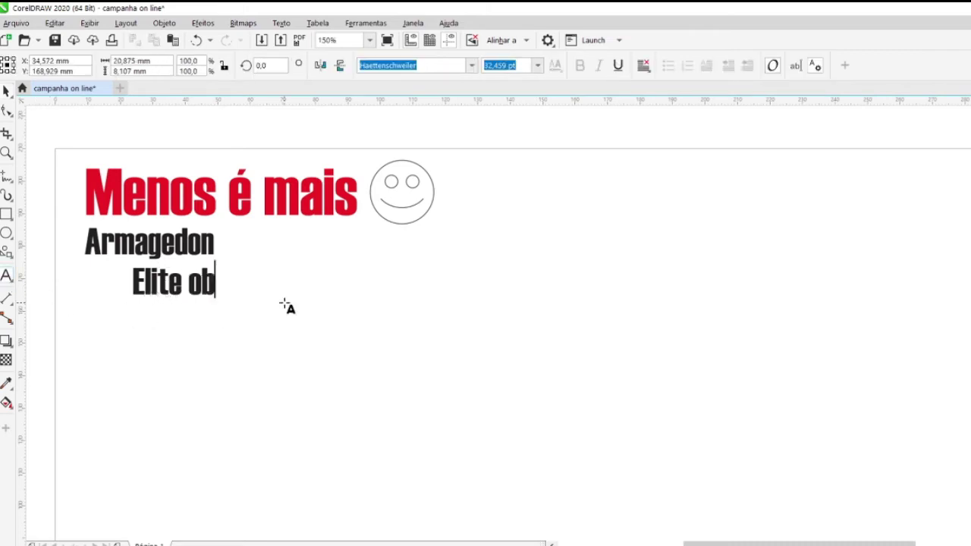
type("j. dominar o mundo")
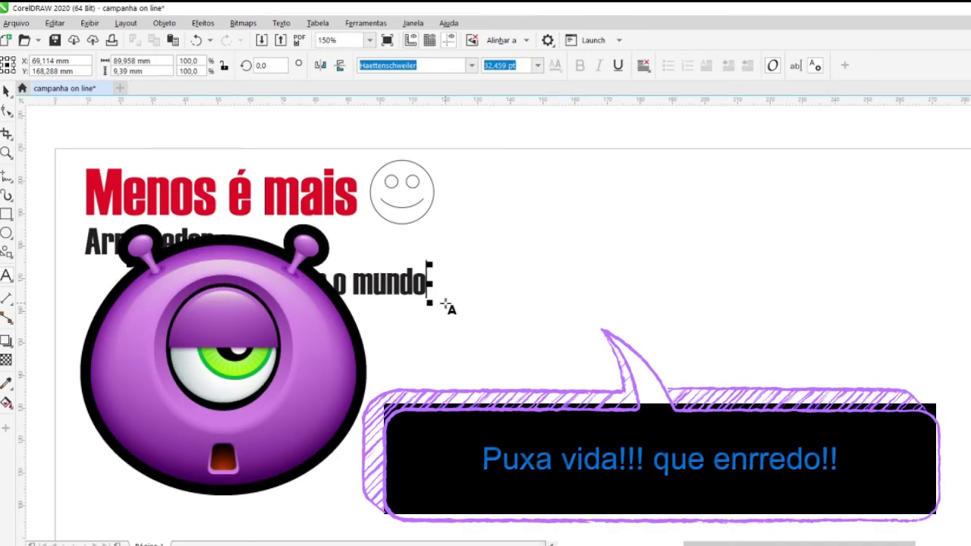
type(".")
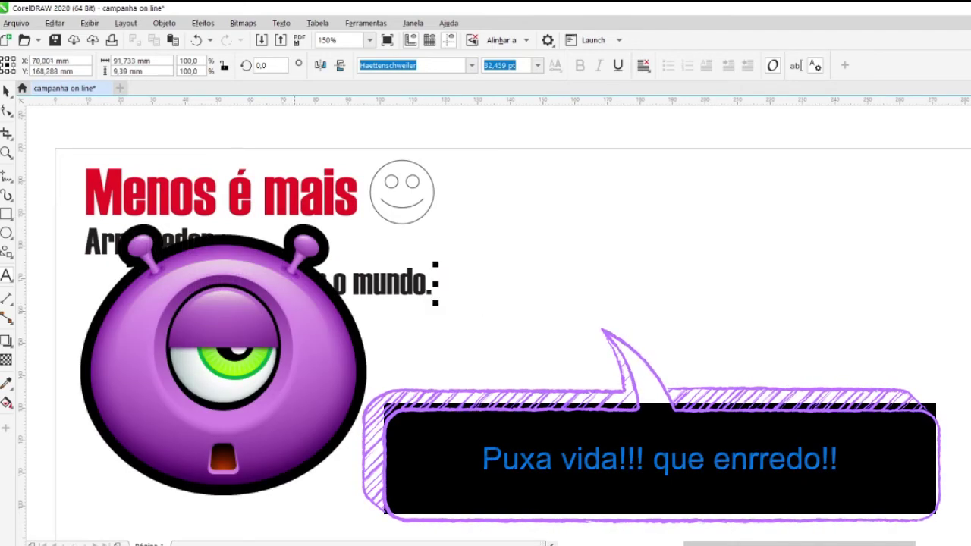
left_click(6, 91)
left_click(513, 341)
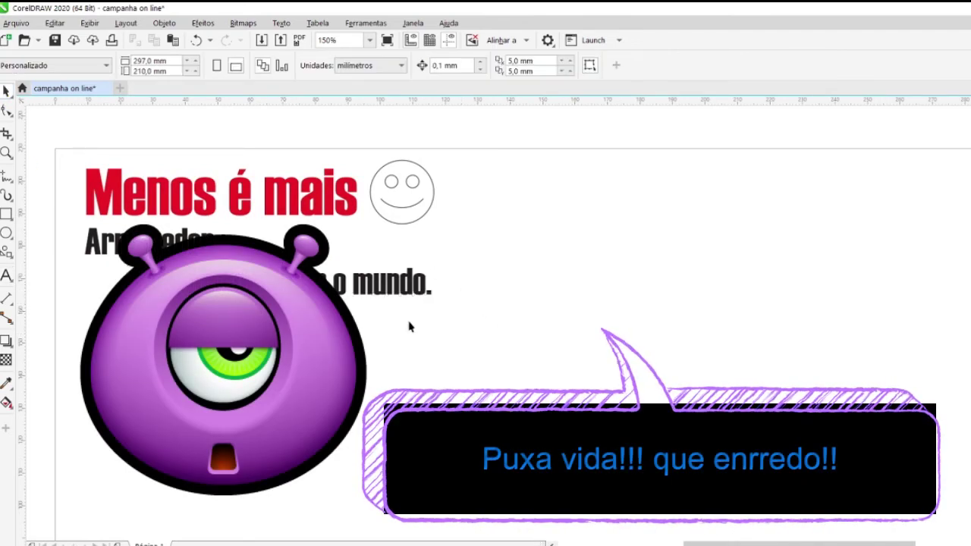
Duplicate the "Elite obj." line directly below itself and change the copy's text to "A fé, religião."
double_click(294, 294)
type("A fé, religiã")
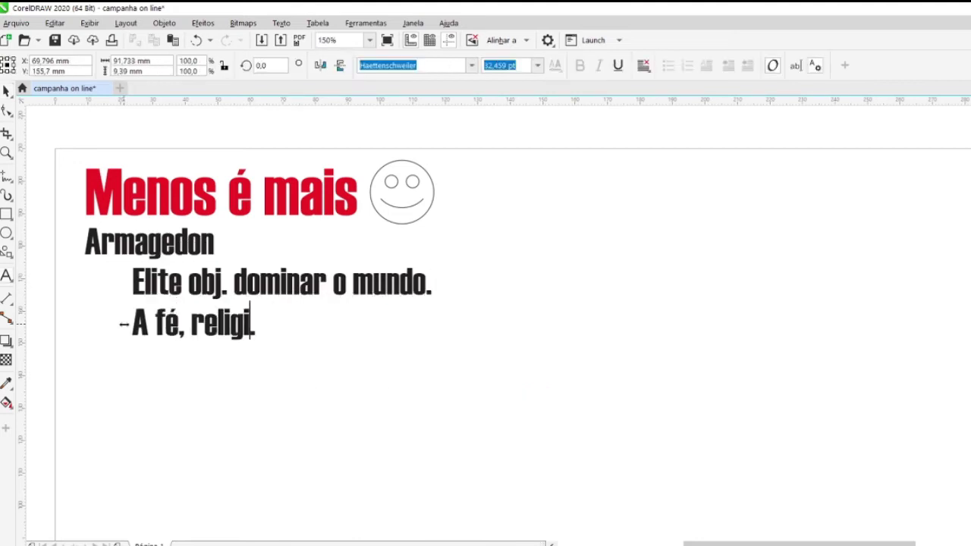
type("o")
key("ctrl+space")
left_click(461, 450)
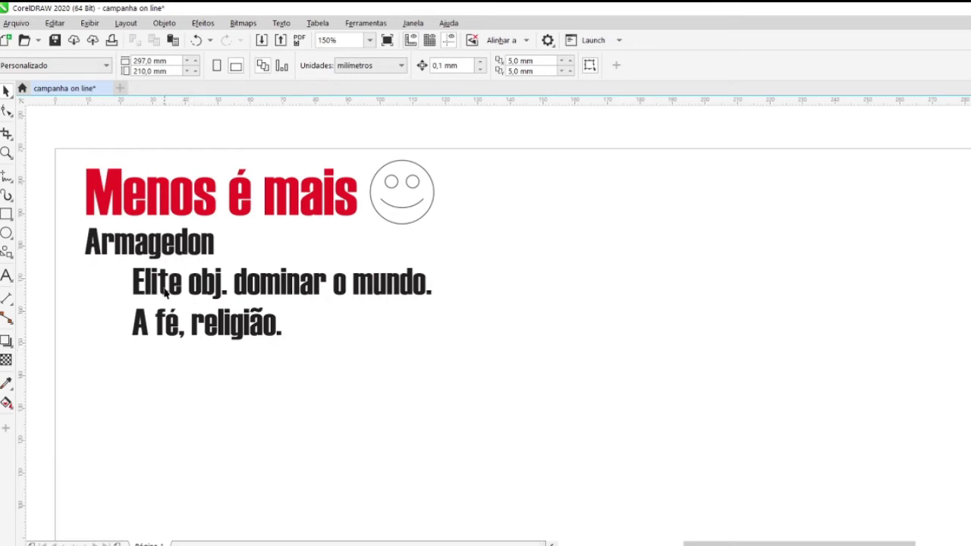
Colour the words "dominar o mundo" in the "Elite obj." line red
double_click(427, 293)
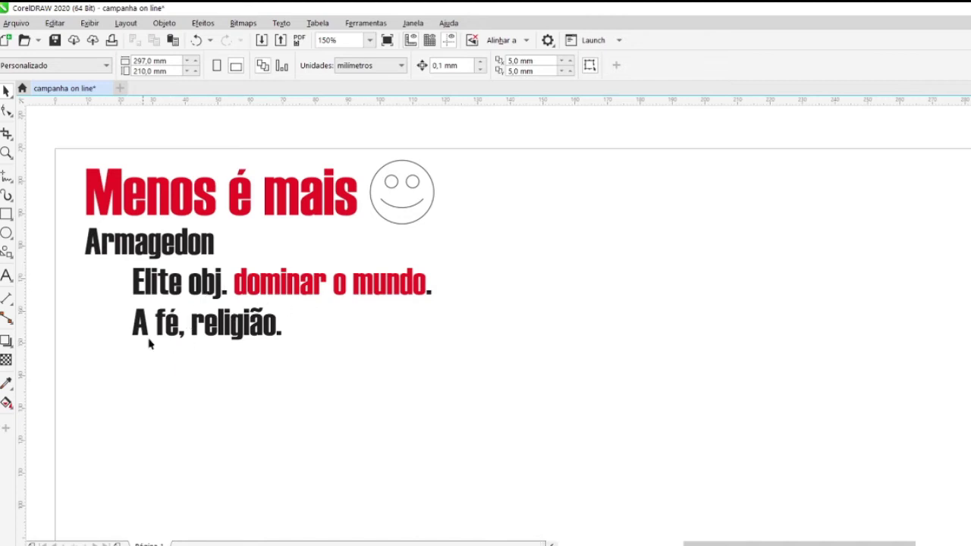
Append "07 Artefatos sagrados divinos" to the "A fé, religião." line and colour the added words red
left_click(278, 332)
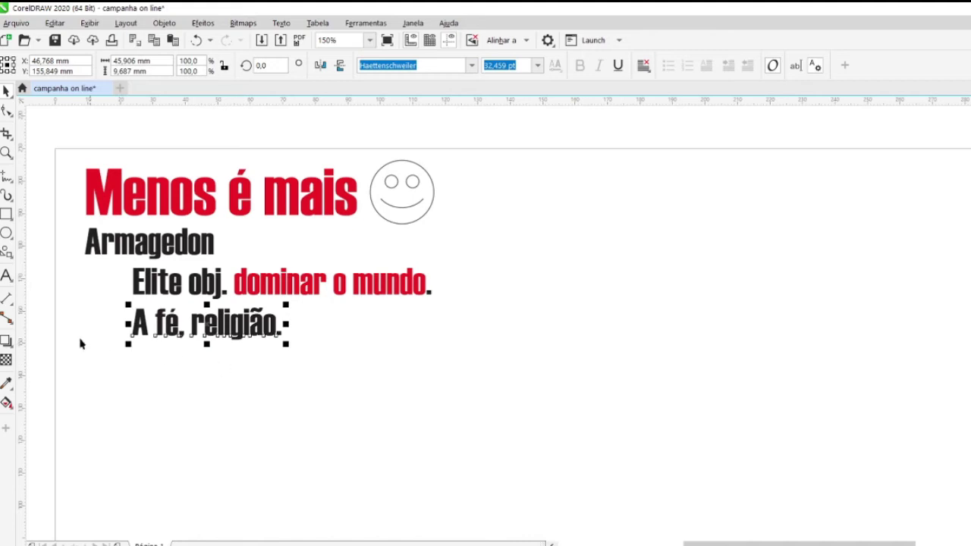
left_click(6, 275)
type("Artefatos sagrados divinos")
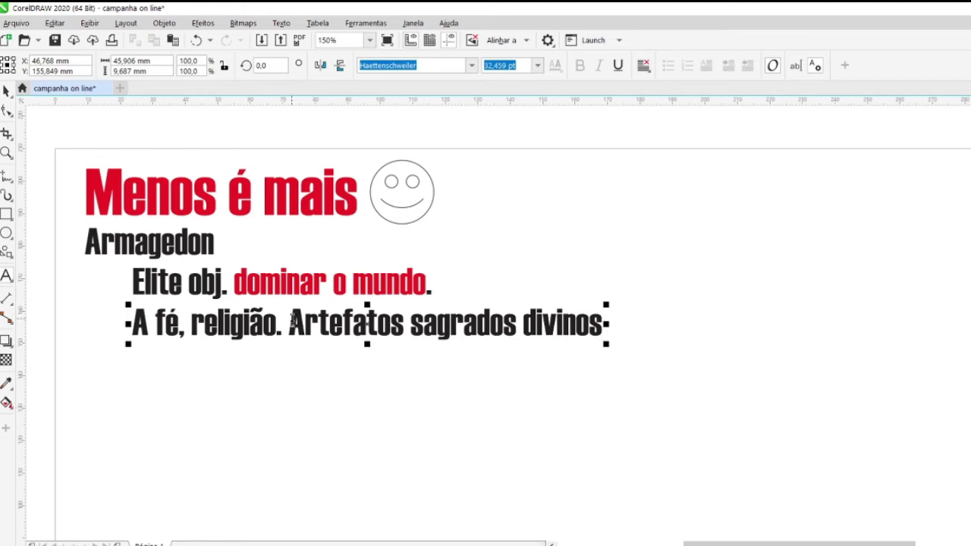
left_click(292, 320)
type("7")
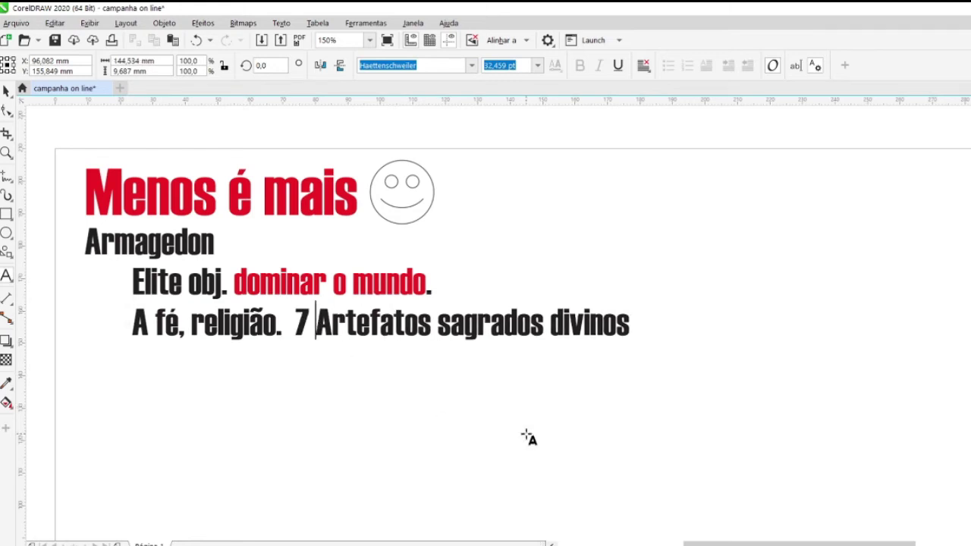
left_click(294, 323)
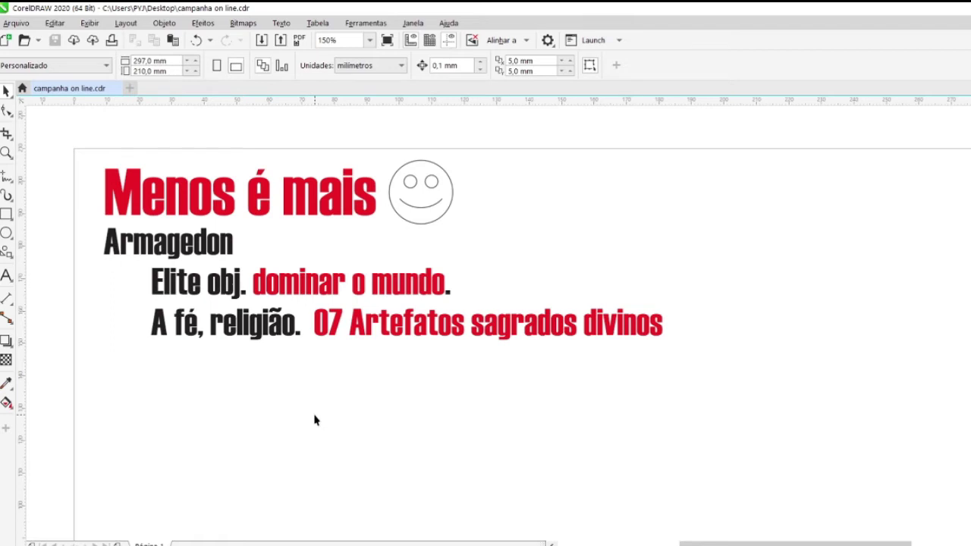
Duplicate the "Elite obj. dominar o mundo." line directly below the "A fé, religião." line
left_click(486, 323)
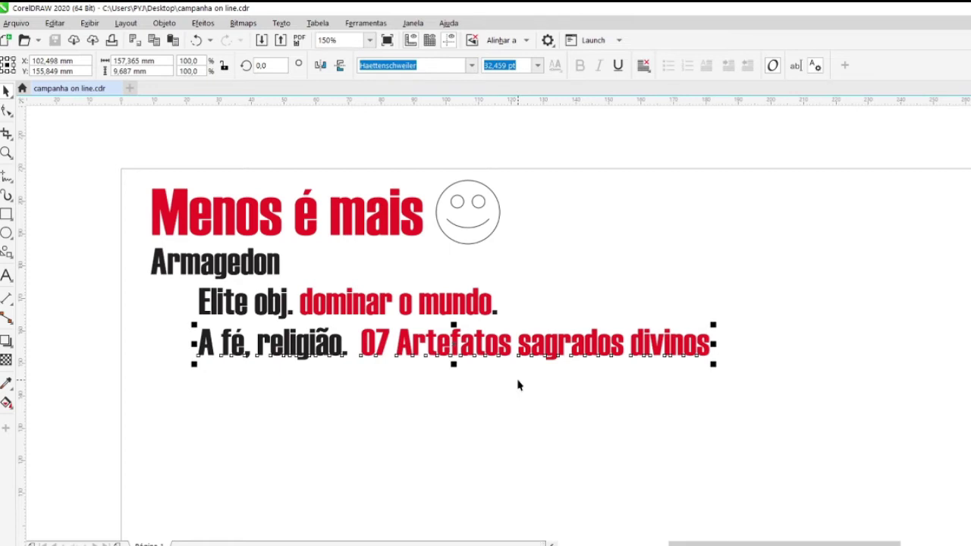
left_click(518, 385)
left_click(347, 311)
left_click_drag(347, 311, 347, 390)
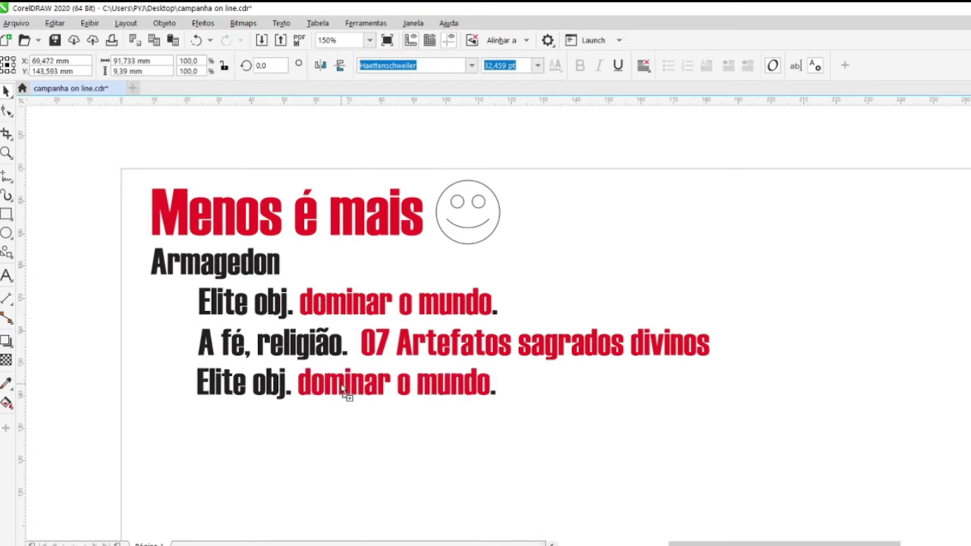
Replace "dominar o mundo" with "Ocultar os artefatos" in the copied "Elite obj." line below the "A fé, religião." line
double_click(491, 383)
left_click_drag(492, 383, 298, 384)
type("Ocultar os arte")
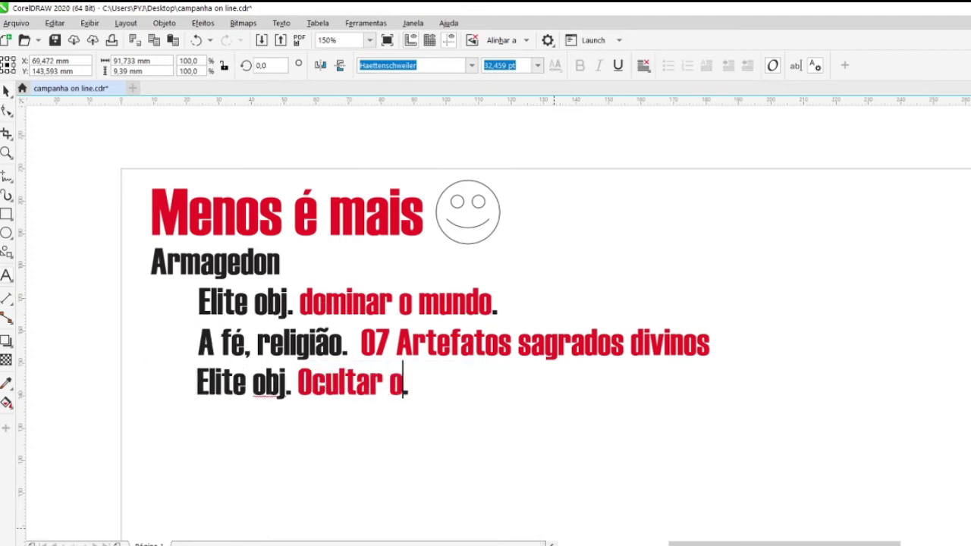
type("fatos")
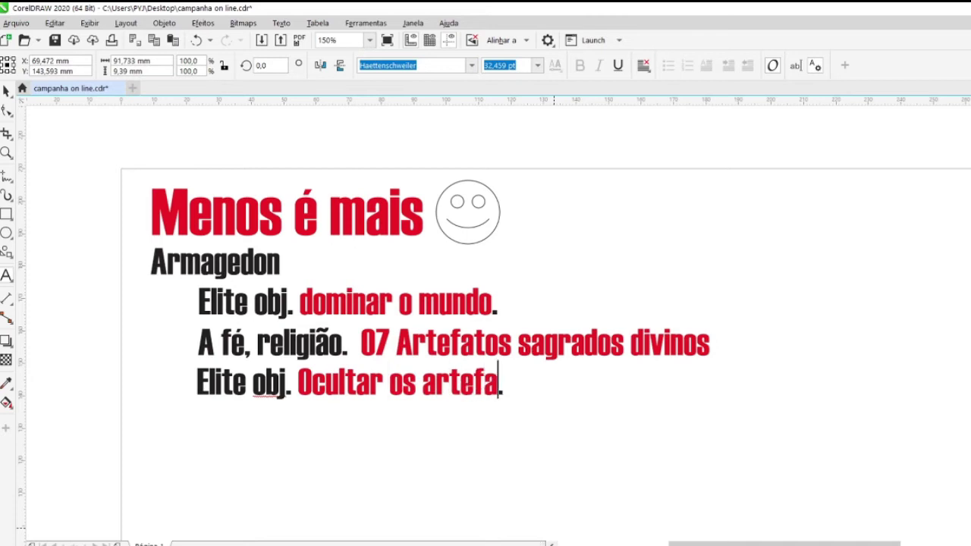
key("ctrl+space")
left_click(637, 400)
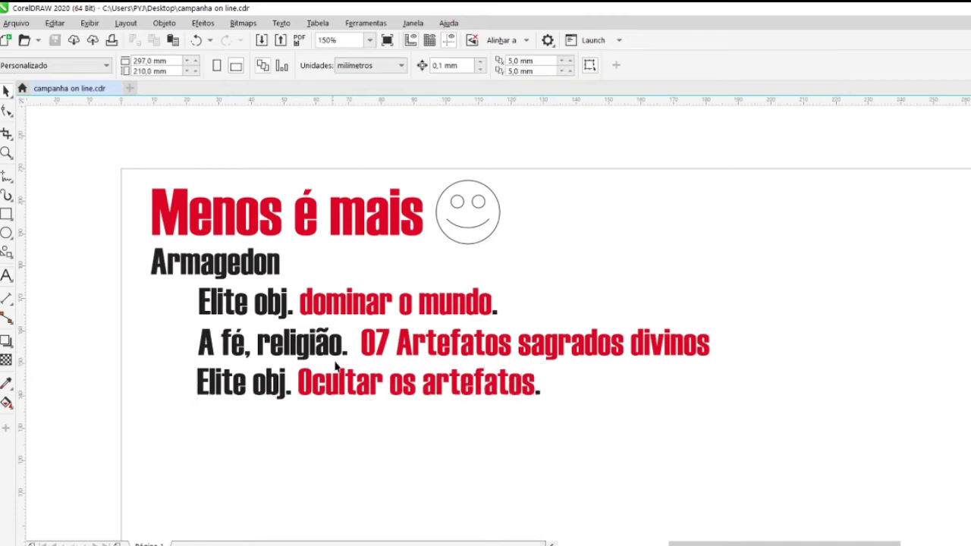
Insert "rouba ou compra e" before "Ocultar os artefatos" in the lower "Elite obj." line, with "rouba ou compra" in black and "e" in red
left_click(387, 388)
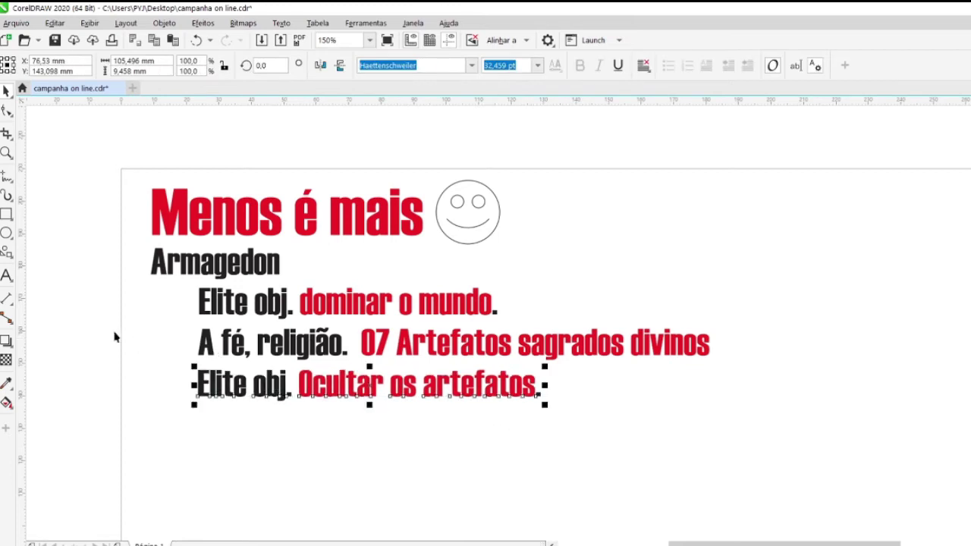
left_click(7, 275)
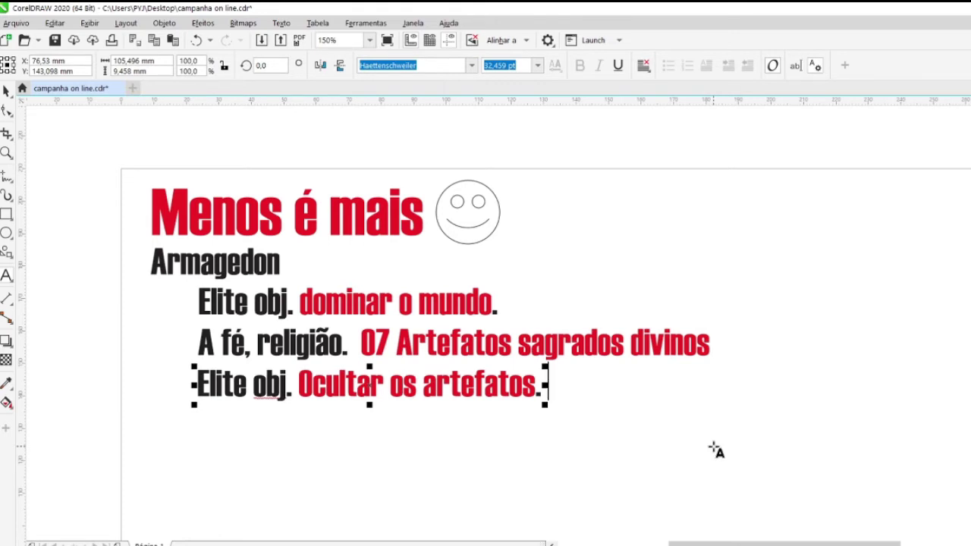
type("ro")
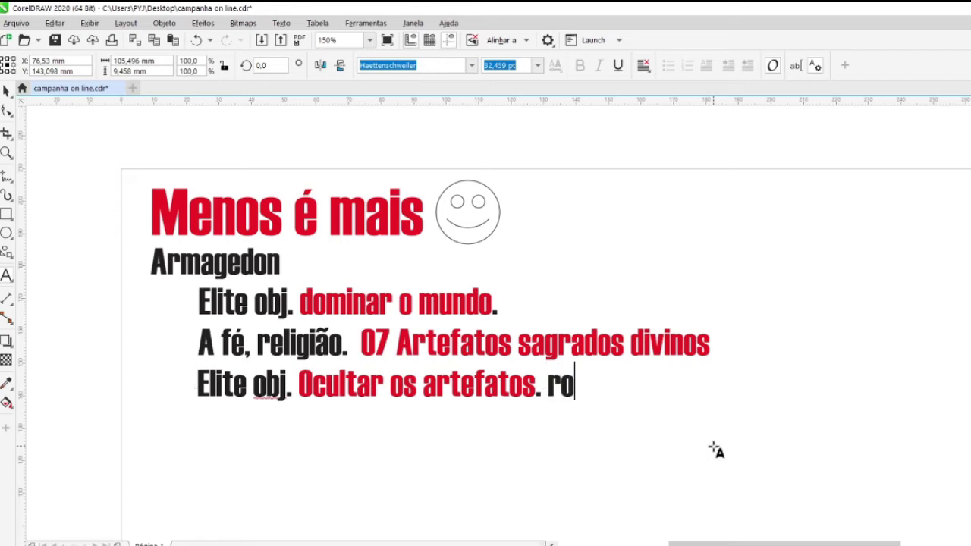
type("uba ou compra.")
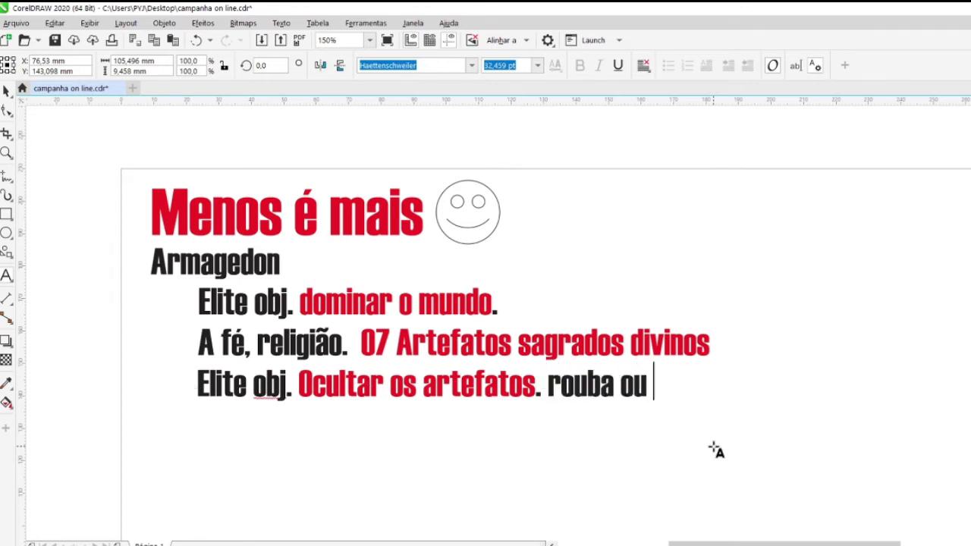
key("ctrl+z")
left_click(491, 388)
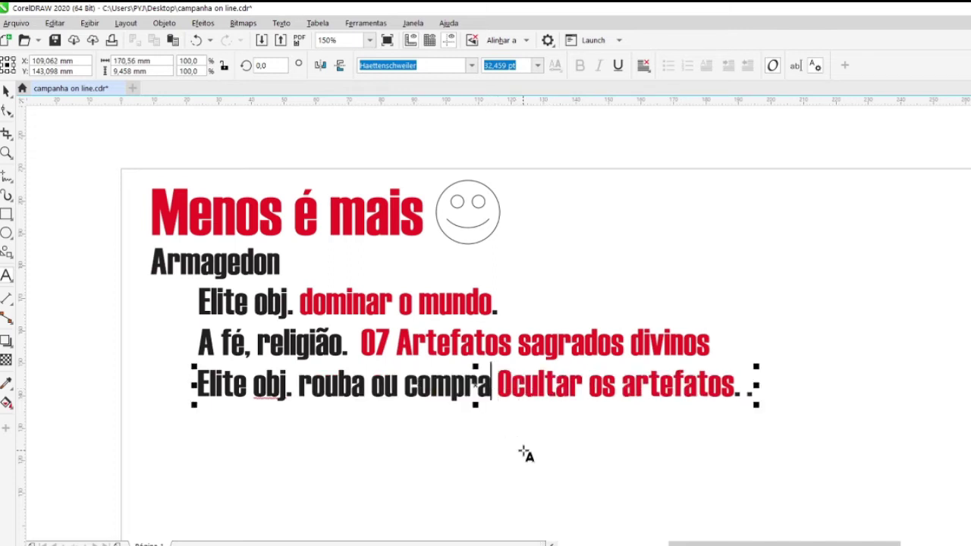
type("e")
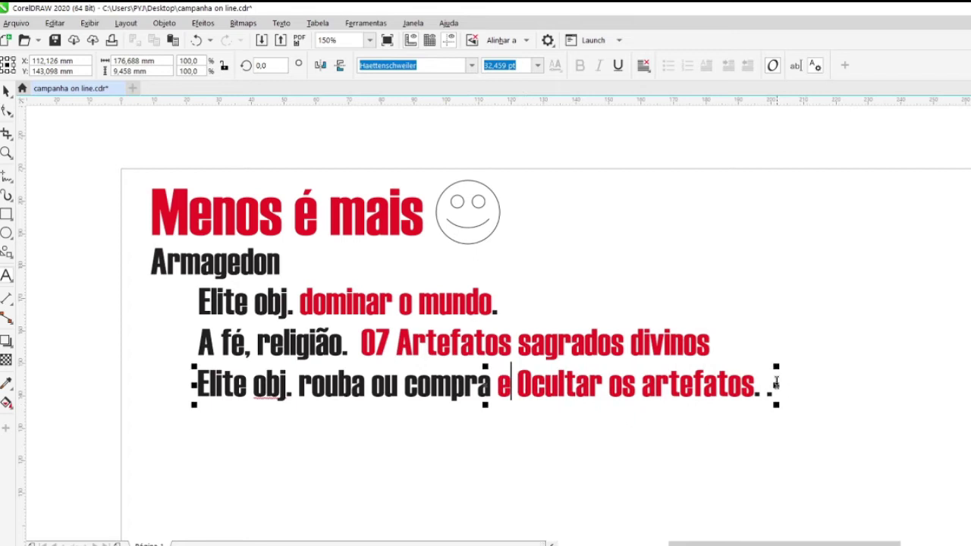
left_click(4, 90)
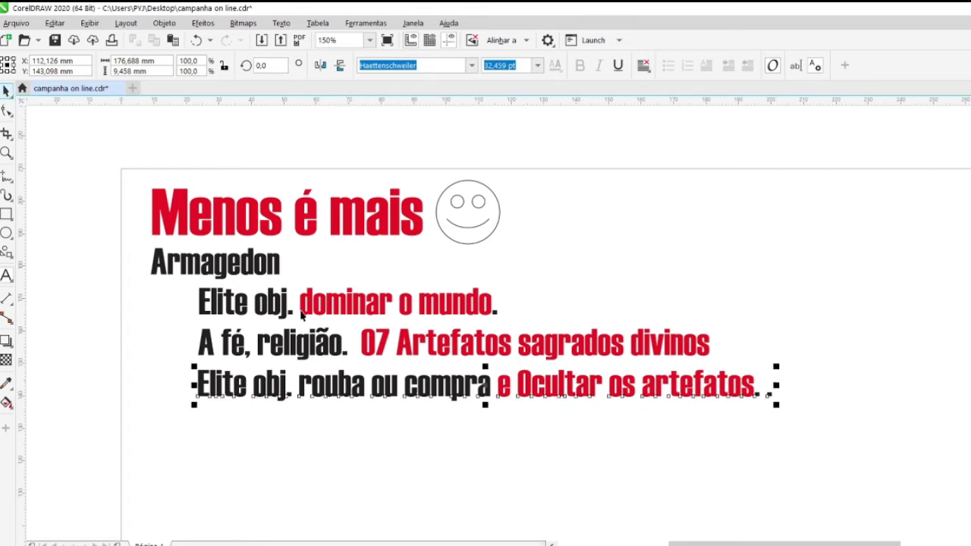
left_click(477, 445)
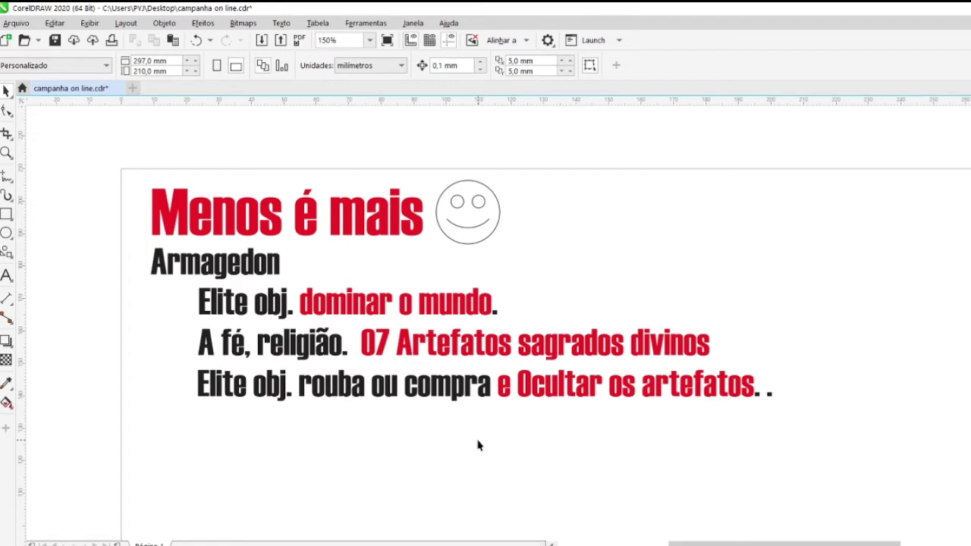
Append "ligados os 7 pecados" in red to the end of the "A fé, religião." line
left_click(381, 342)
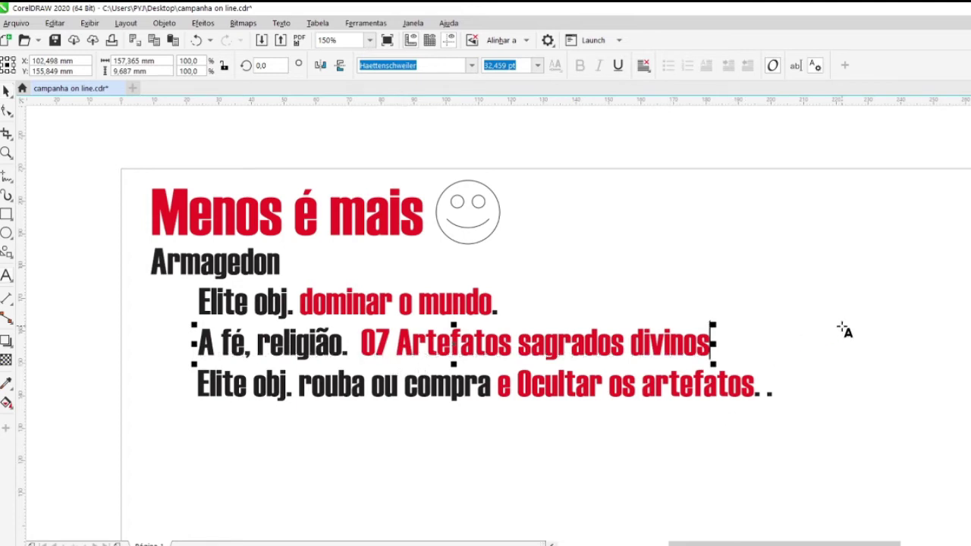
type("ligados os 7")
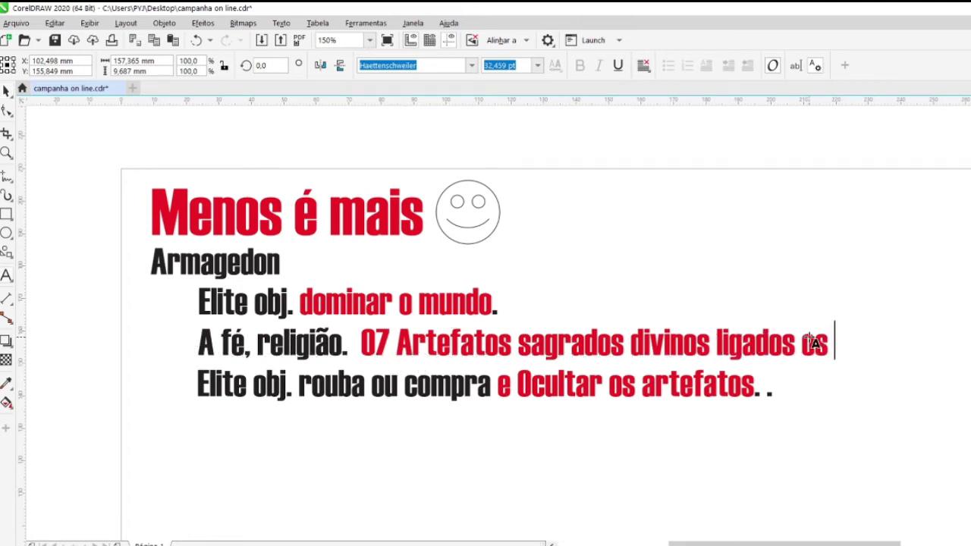
type(" pecados")
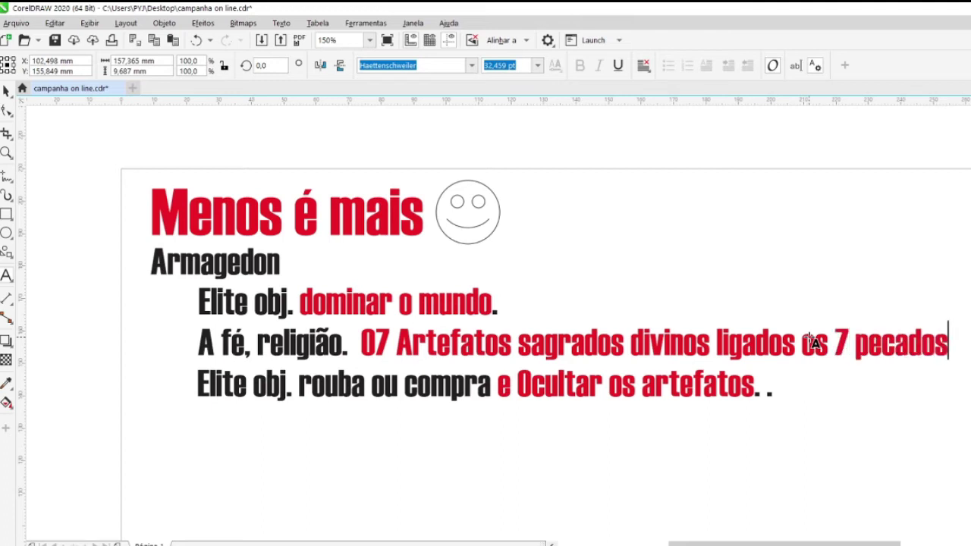
key("ctrl+space")
key("Escape")
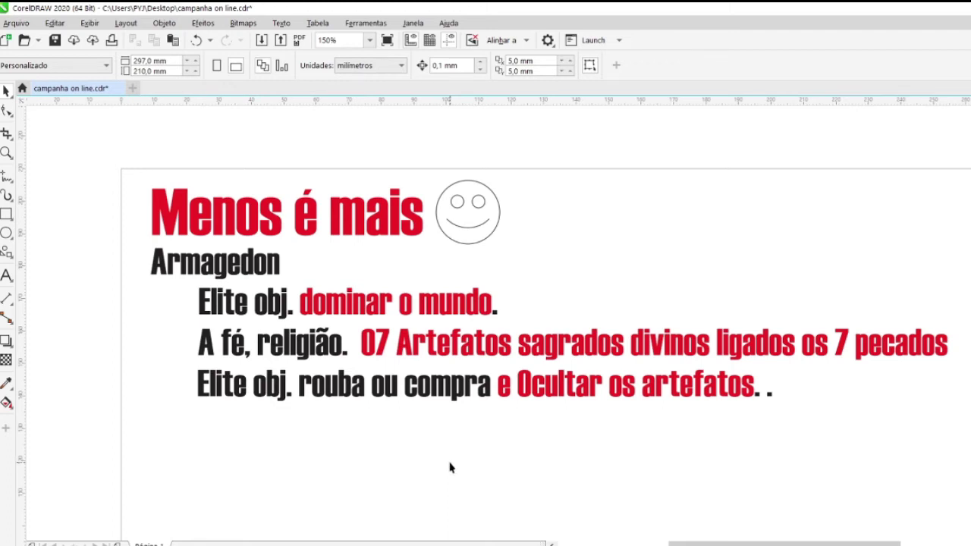
Add the line "Com passar das décadas foram esquecidos e assim evolui a tecnologia" below the lower "Elite obj." line, with "e assim evolui a tecnologia" in red
scroll(512, 386, "down", 1)
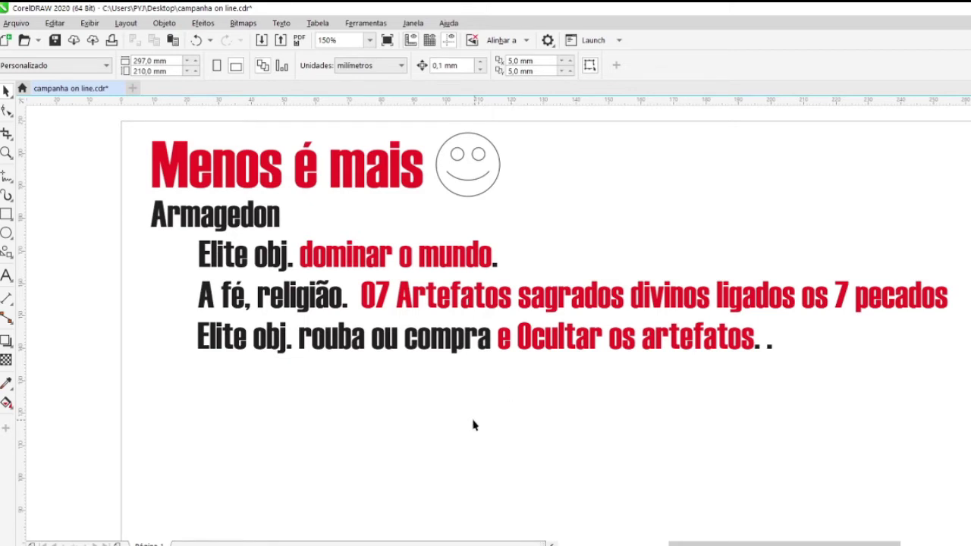
key("ctrl+v")
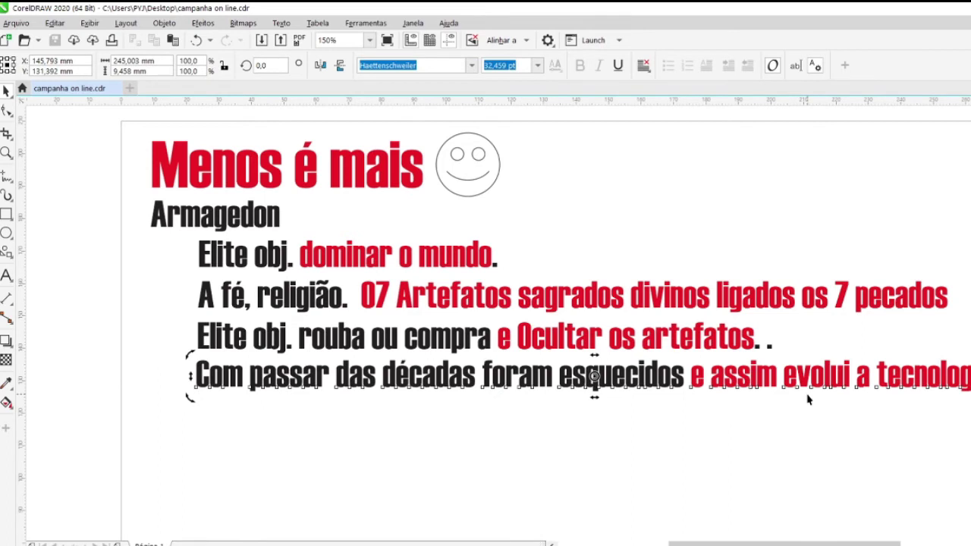
left_click(597, 438)
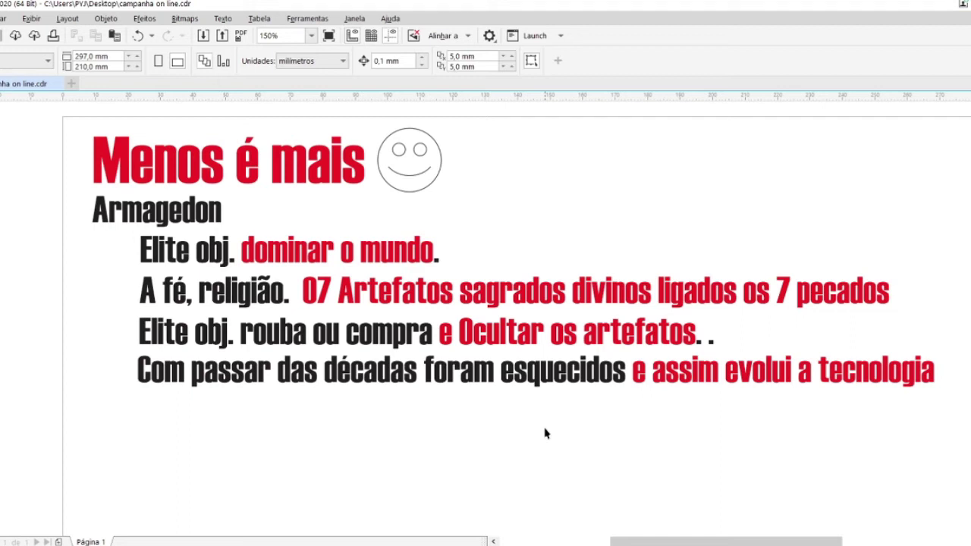
left_click(575, 369)
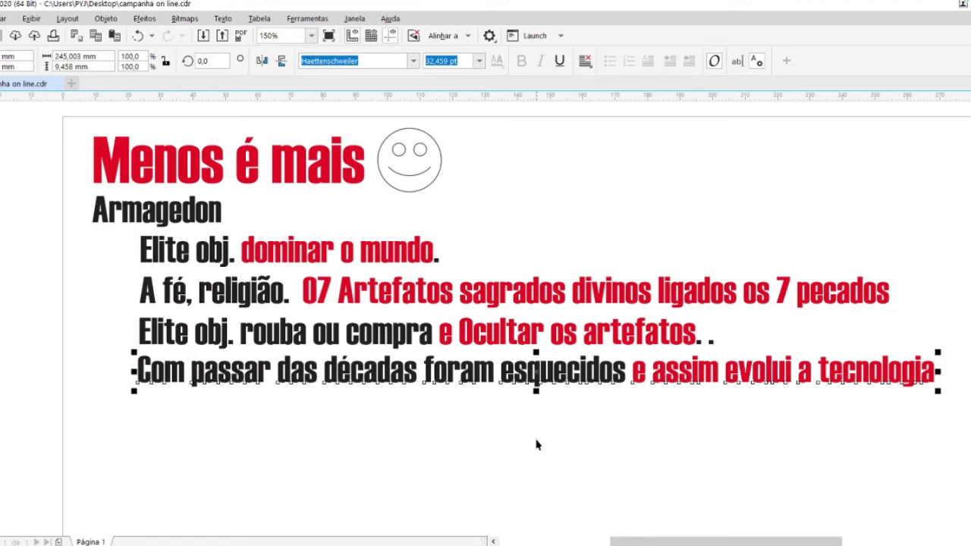
left_click(497, 445)
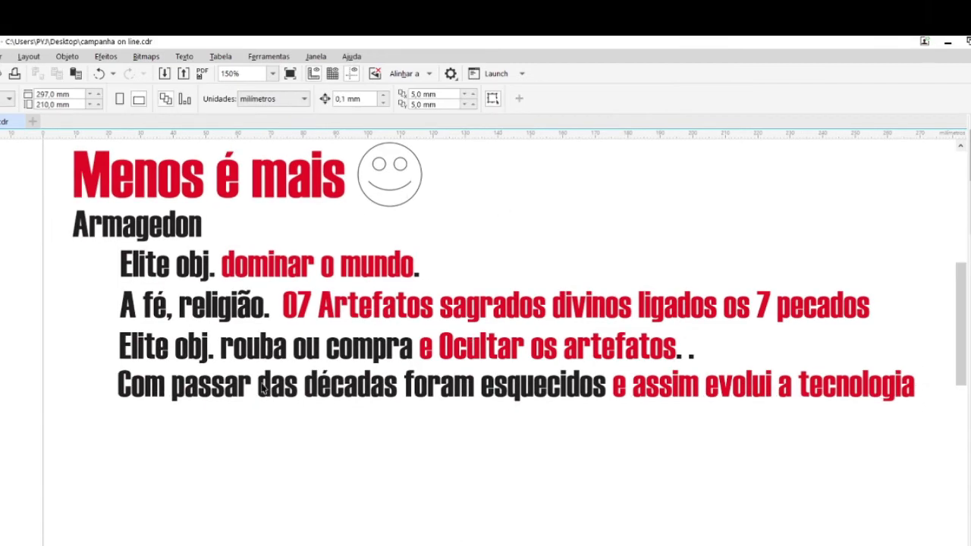
Add the black text line "Robôs, comida, sem trabalho." directly below the "Com passar das décadas" line
left_click(510, 381)
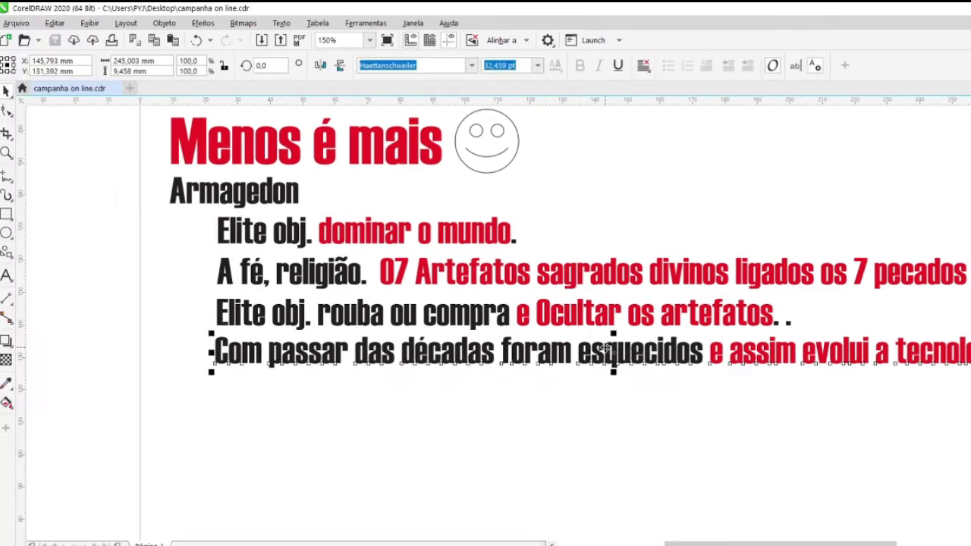
double_click(606, 347)
key("End")
key("Return")
type("Robôs, com")
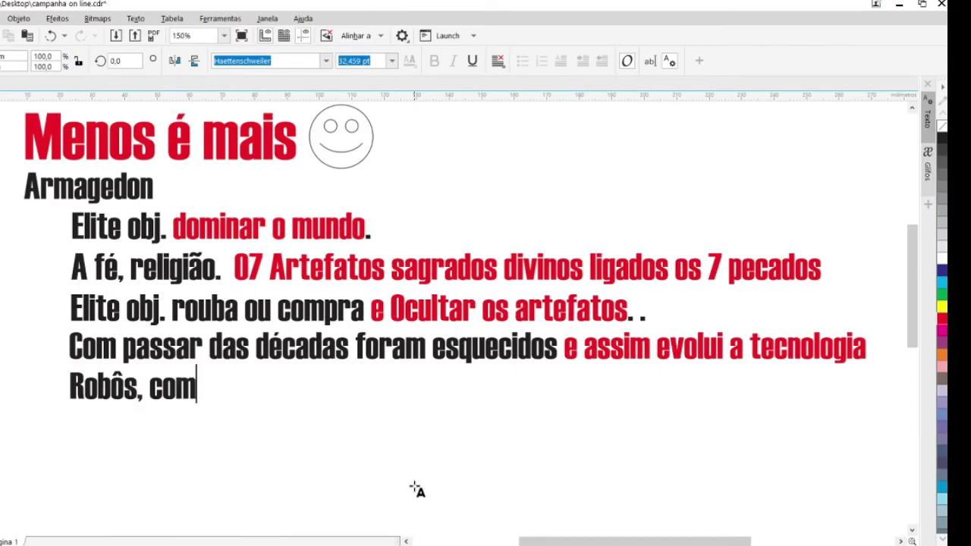
type("ida, sem ")
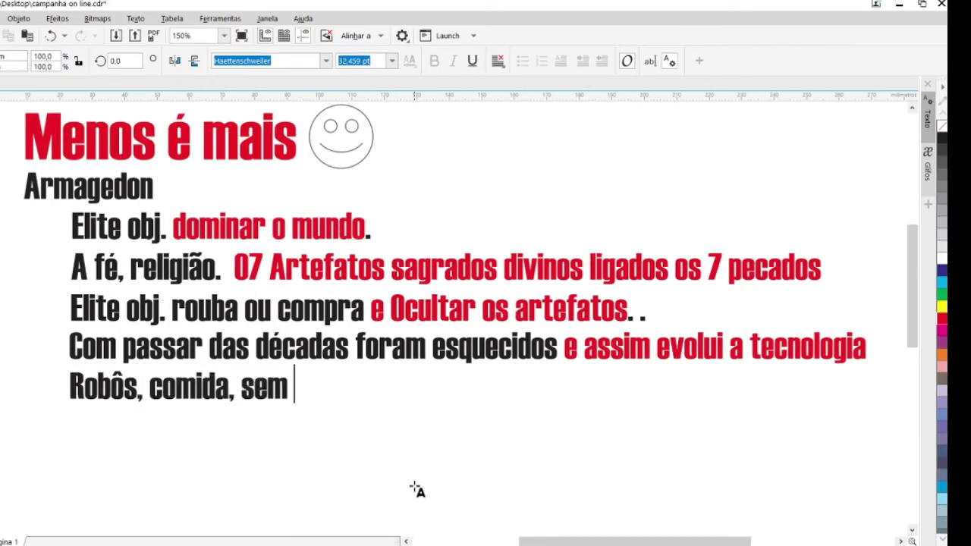
type("trabalg")
key("BackSpace")
type("h")
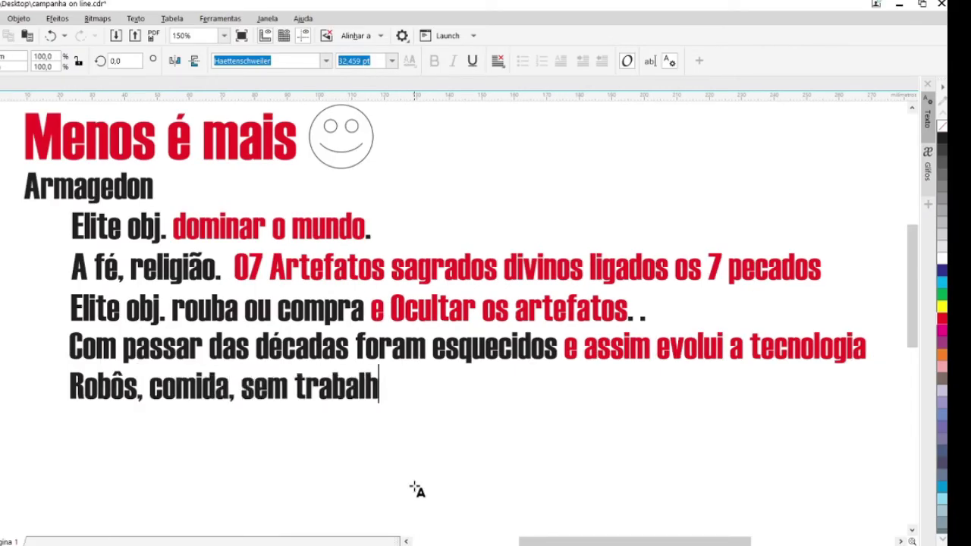
type("o.")
key("Escape")
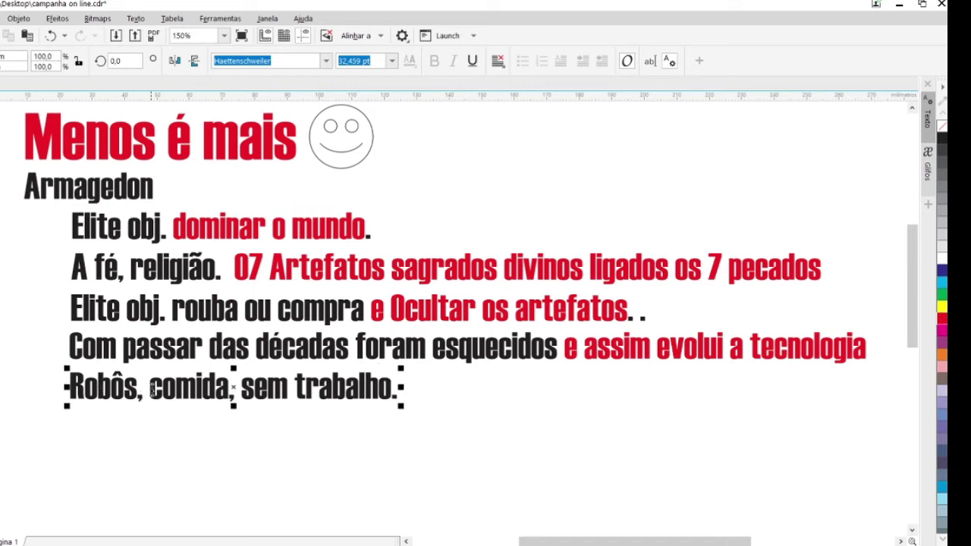
Colour the words "sem trabalho" in the "Robôs, comida" line red
left_click_drag(241, 387, 396, 390)
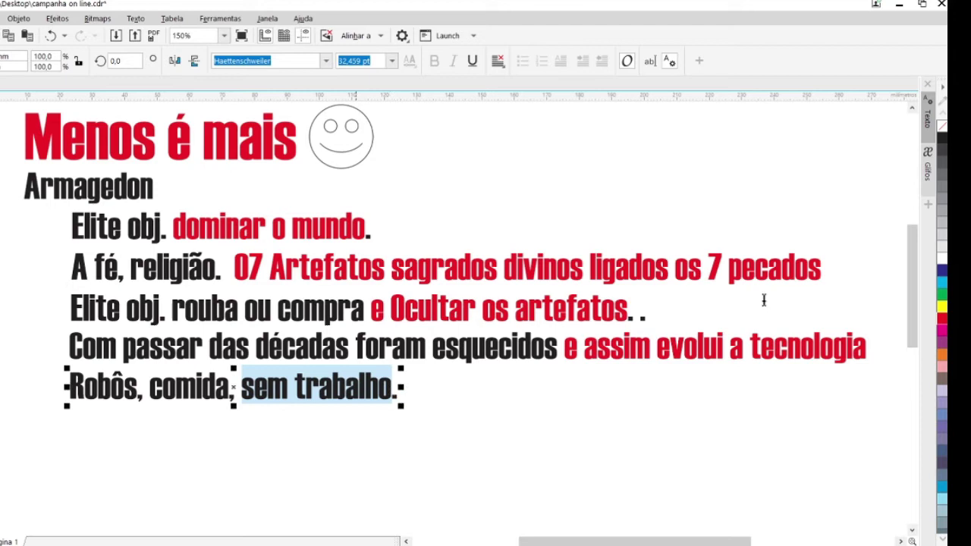
left_click(941, 320)
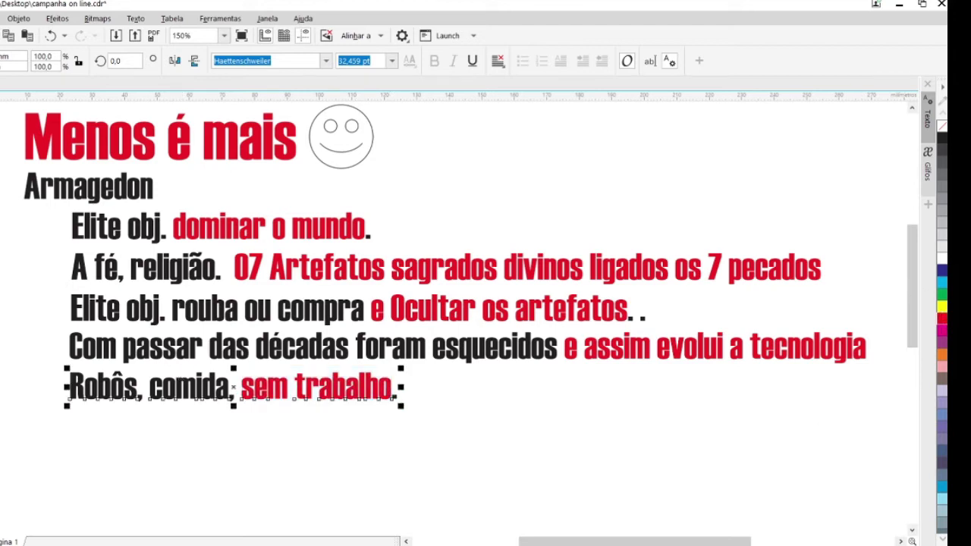
key("Escape")
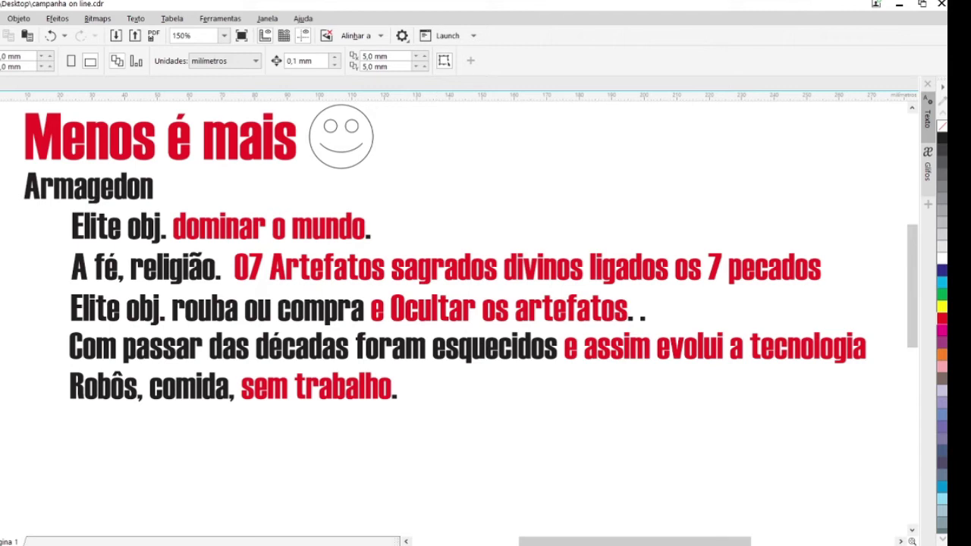
Remove the extra period and space after "artefatos" so the "Elite obj. rouba ou compra" line ends with a single period
key("F8")
left_click(636, 314)
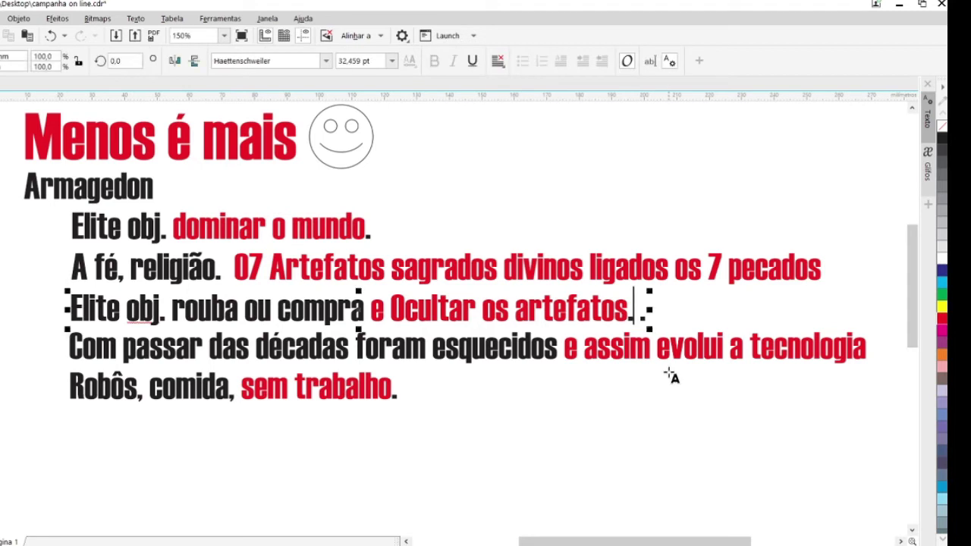
key("BackSpace")
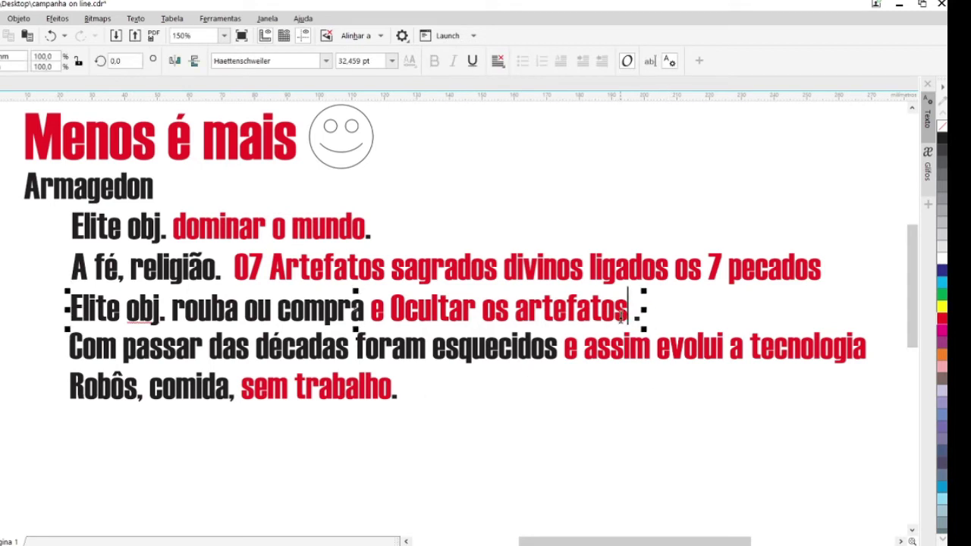
type(".")
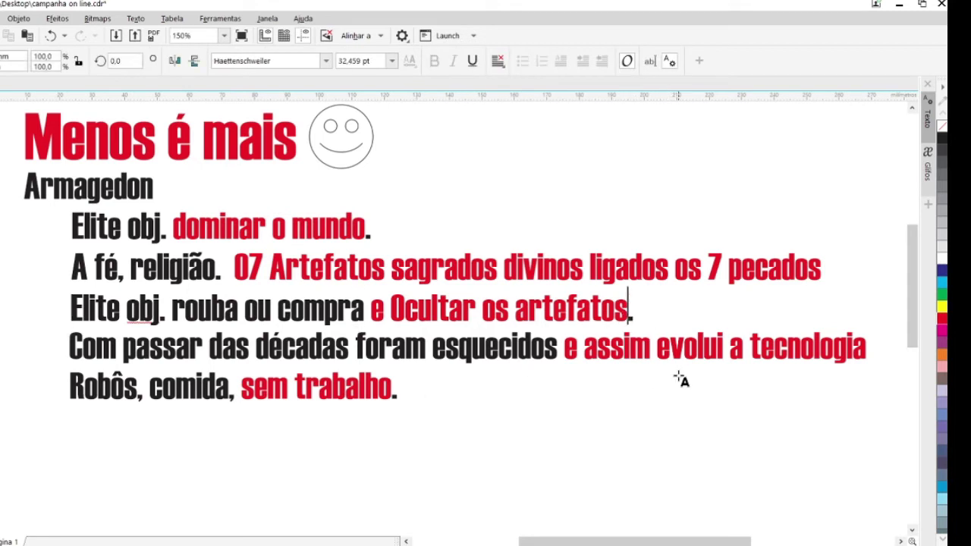
key("Escape")
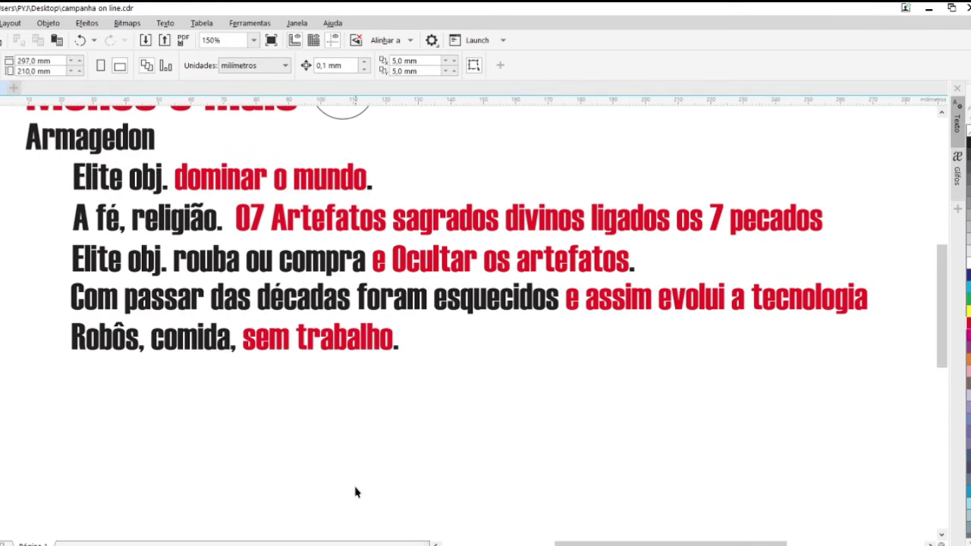
Duplicate the "Robôs, comida" line directly below itself and replace the copy's text with "Gordas e felizes." in black
left_click(216, 349)
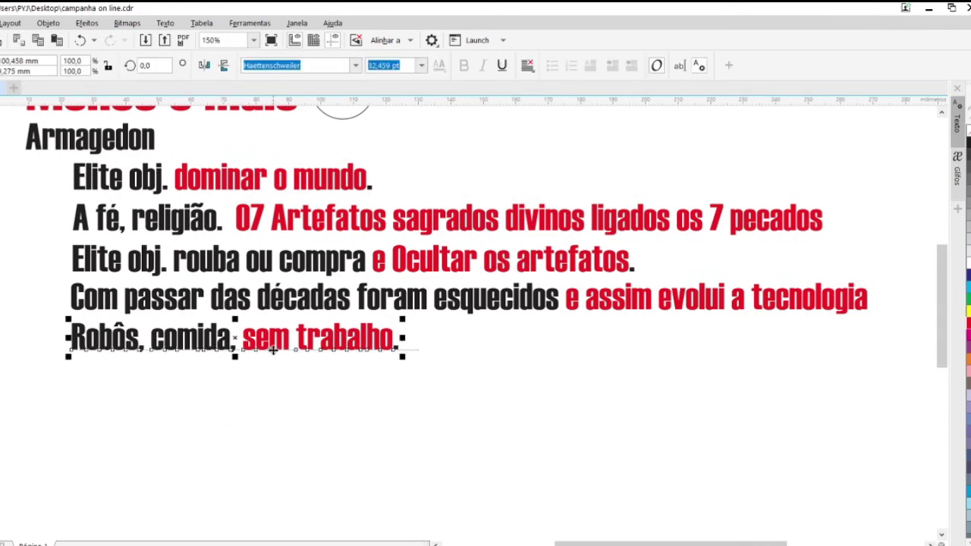
left_click_drag(235, 338, 238, 385)
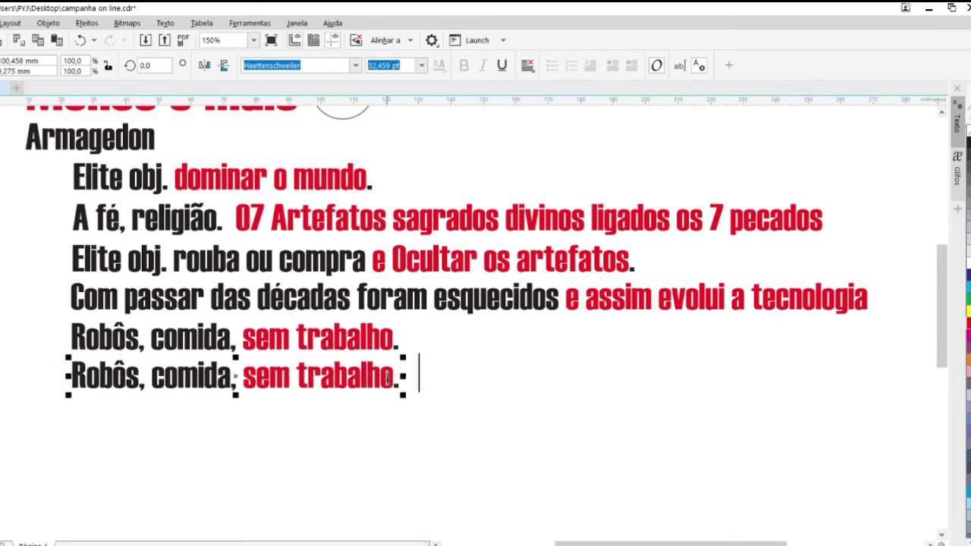
left_click(391, 377)
left_click_drag(392, 376, 47, 375)
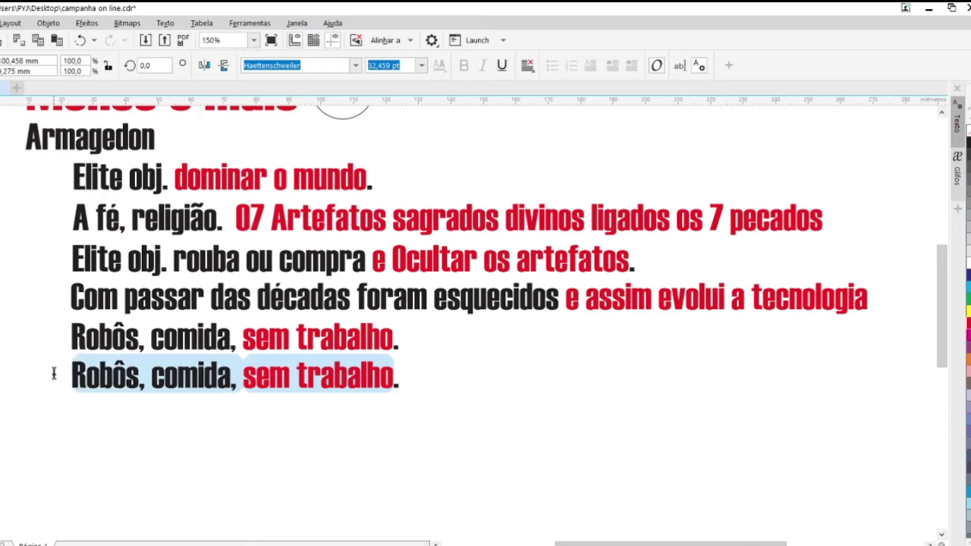
type("Gordas e felizes.")
key("Escape")
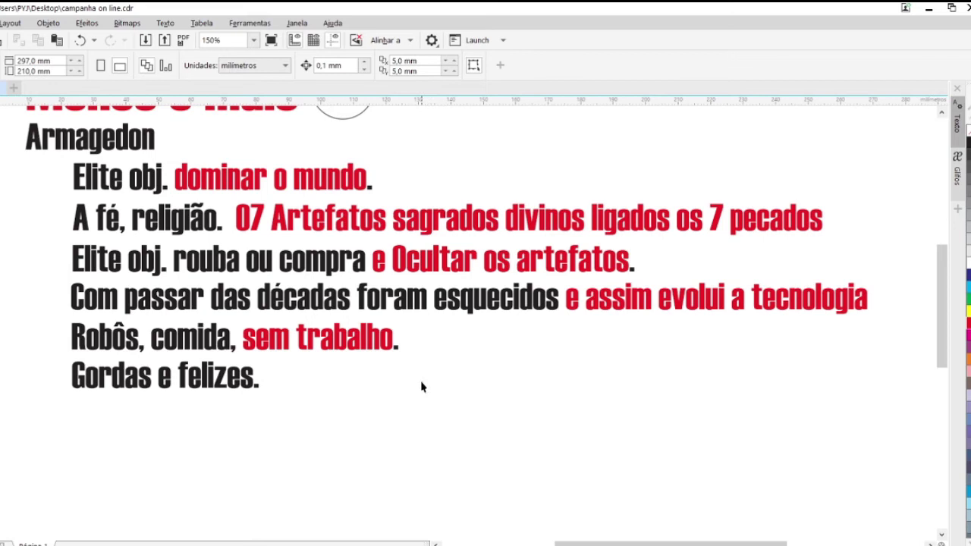
left_click(203, 379)
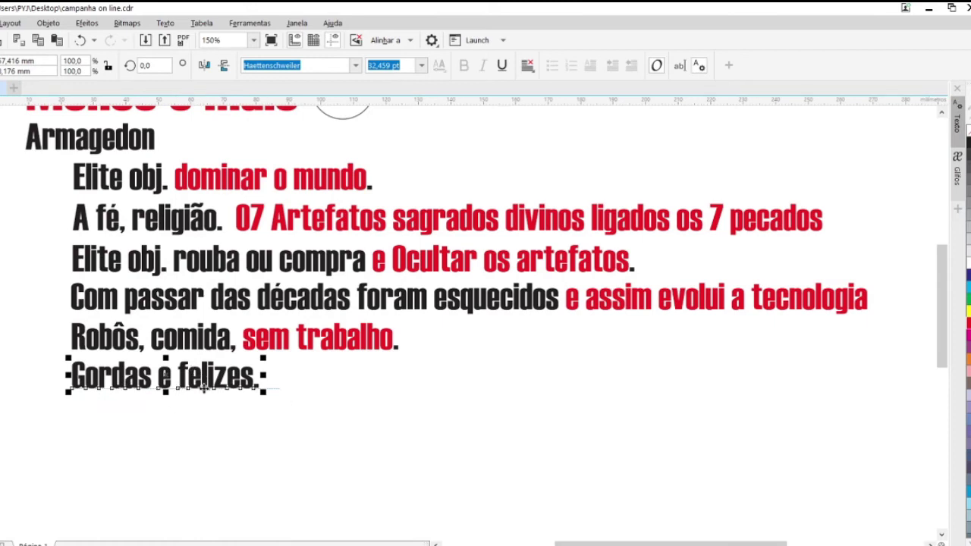
left_click(409, 350)
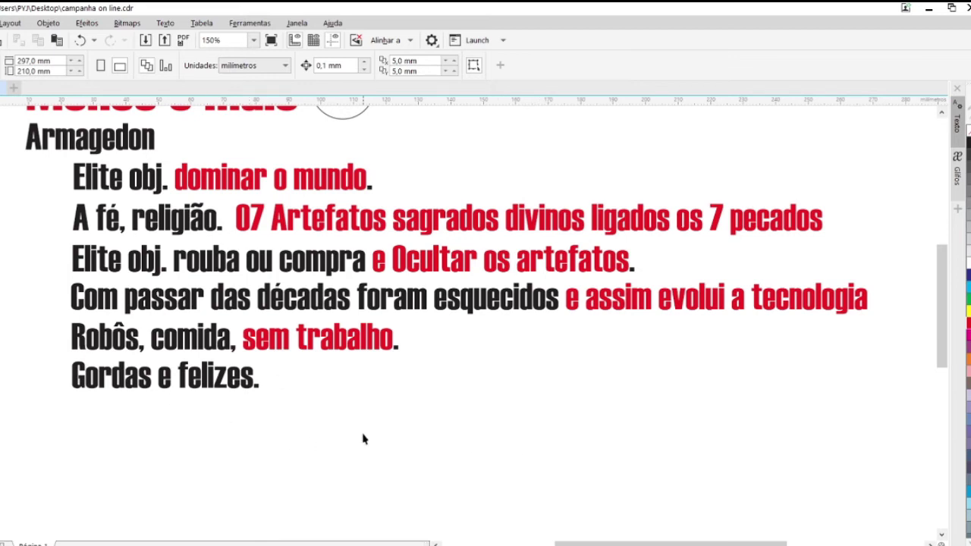
Append "Esquecem de deus." to the end of the "Gordas e felizes." line
scroll(377, 422, "down", 1)
double_click(152, 349)
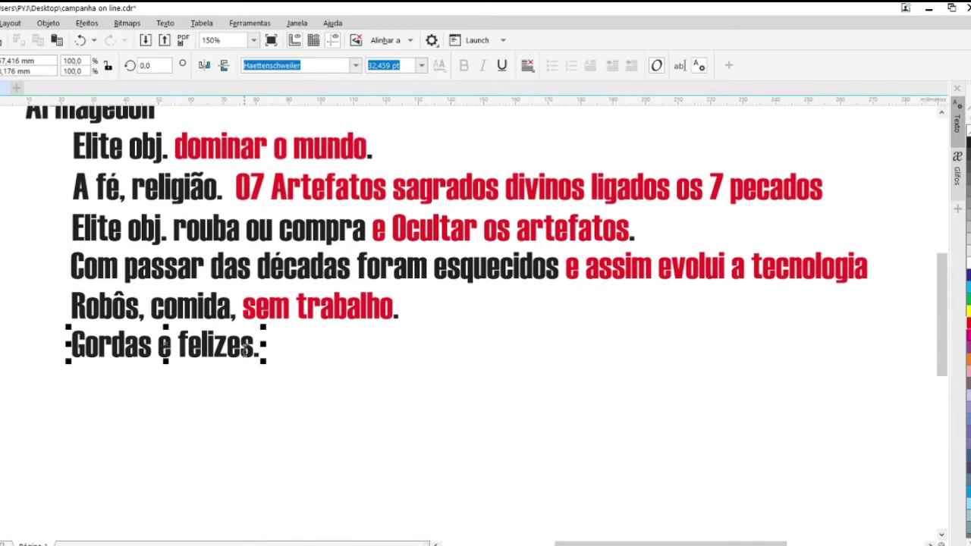
type("Esquecem de deus.")
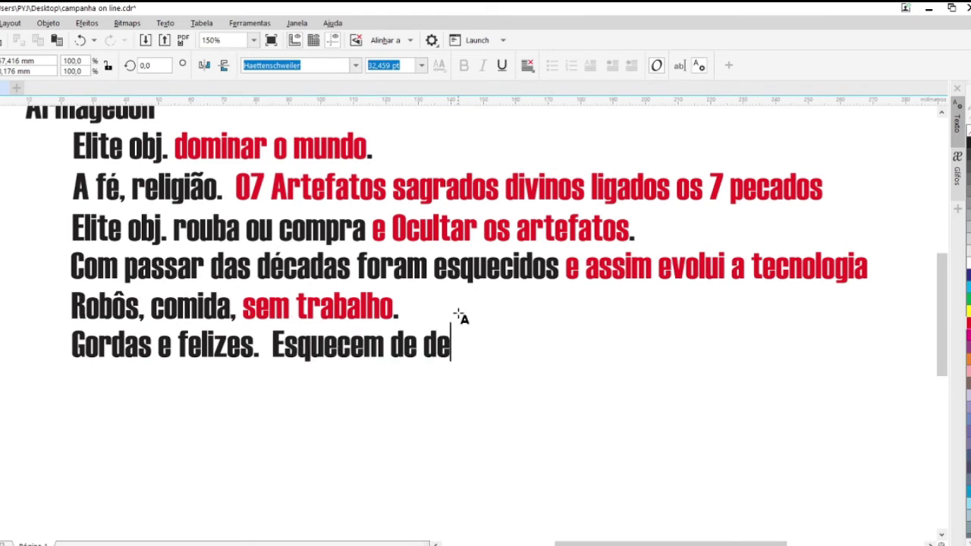
key("Escape")
key("F3")
scroll(308, 262, "up", 2)
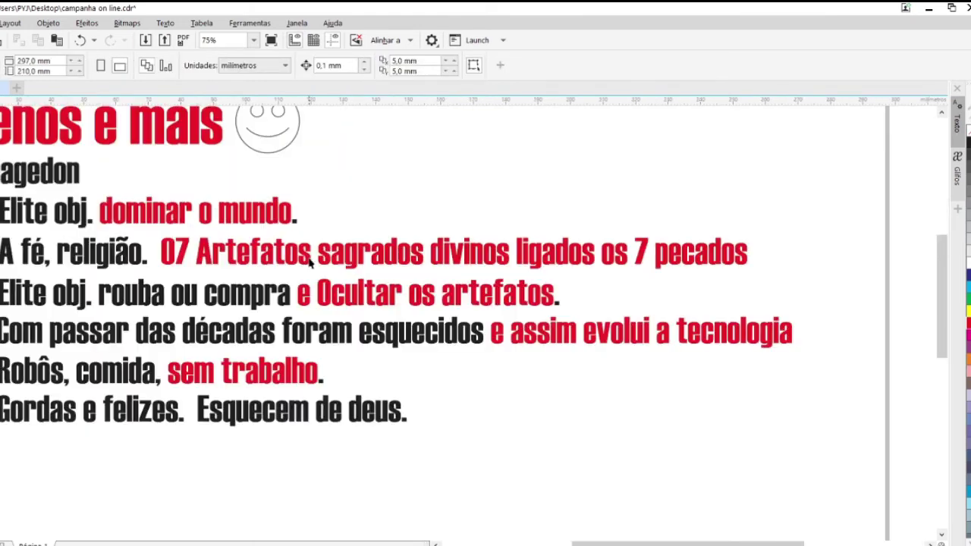
Draw a thick black rectangular frame around the story lines and bring the "Armagedon" subheading to the front of the page
left_click_drag(0, 173, 866, 436)
right_click(0, 165)
mouse_move(112, 269)
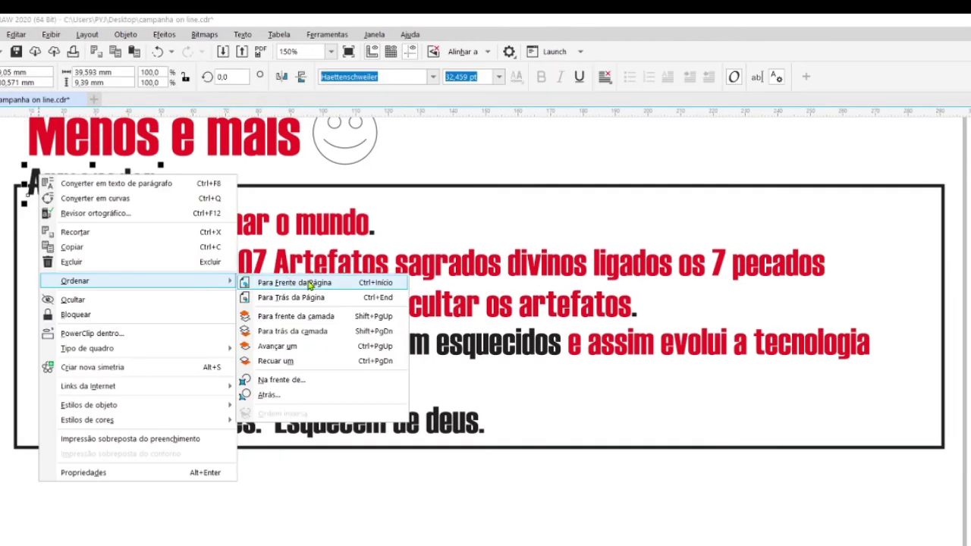
left_click(308, 284)
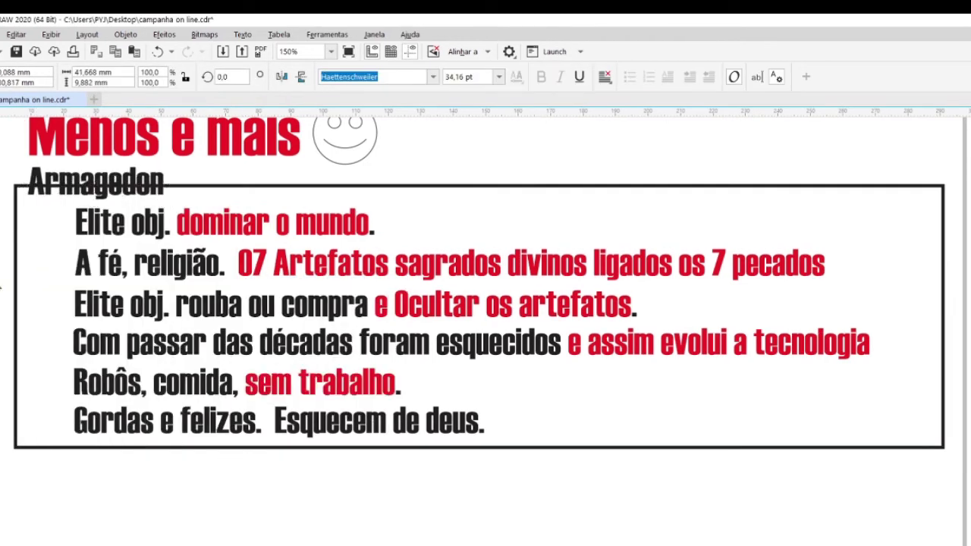
Shift the white label box off the "Antes do Armagedon" subheading and bring that text to the front of the page
key("ctrl+z")
key("ctrl+z")
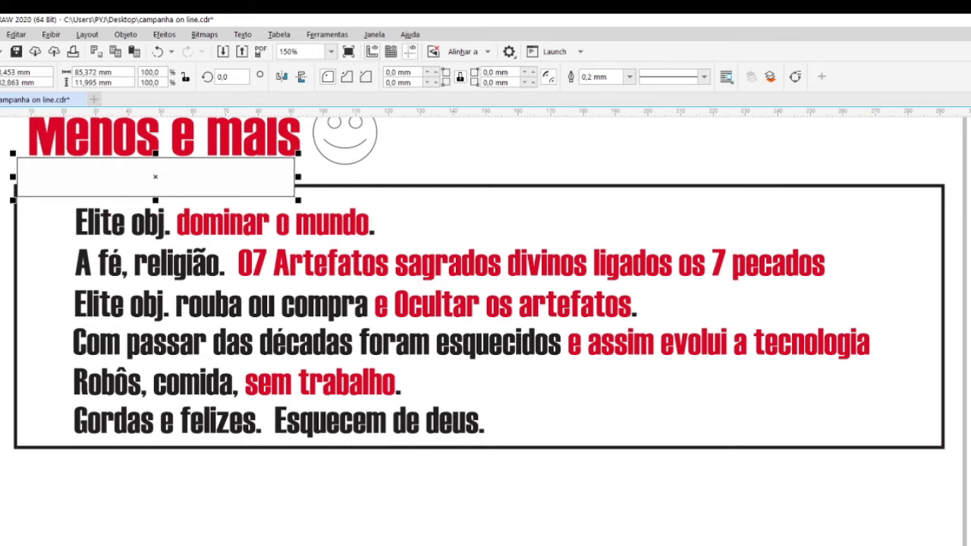
left_click_drag(159, 180, 220, 184)
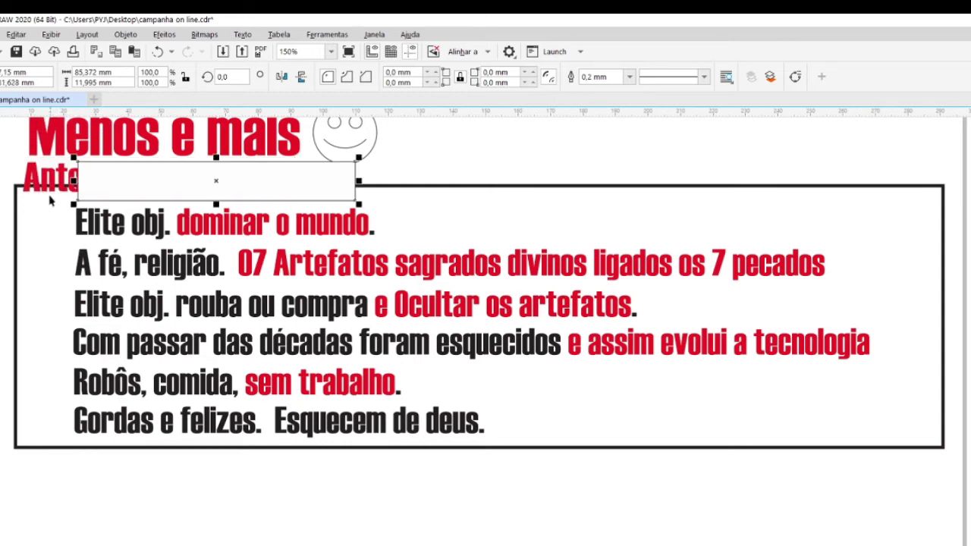
left_click(34, 184)
right_click(38, 182)
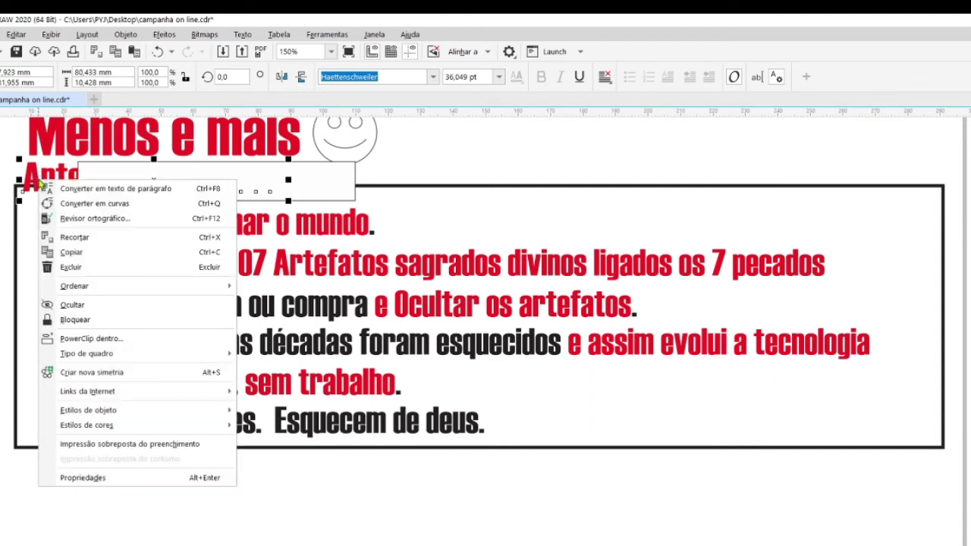
mouse_move(145, 288)
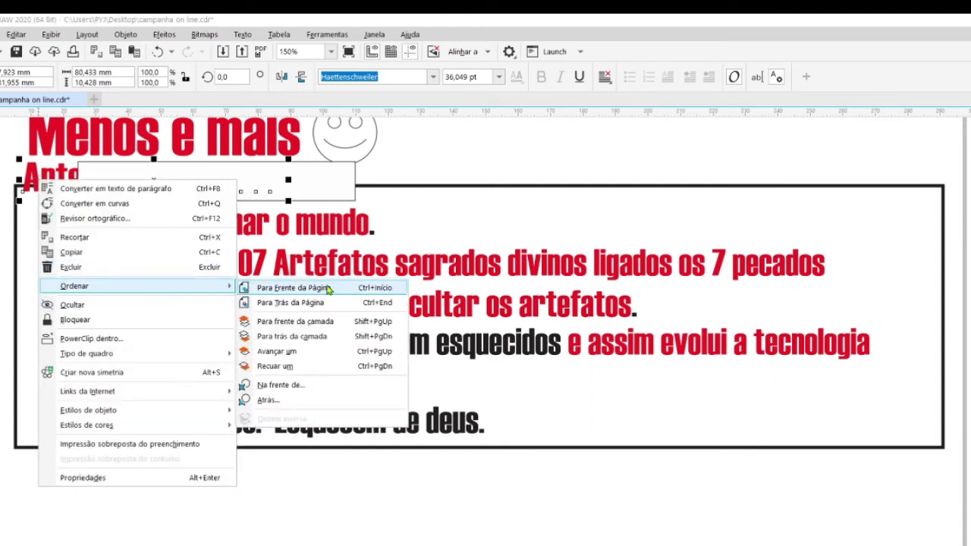
left_click(296, 285)
Set the outline width of the white label box behind "Antes do Armagedon" to 1.0 mm
left_click(286, 190)
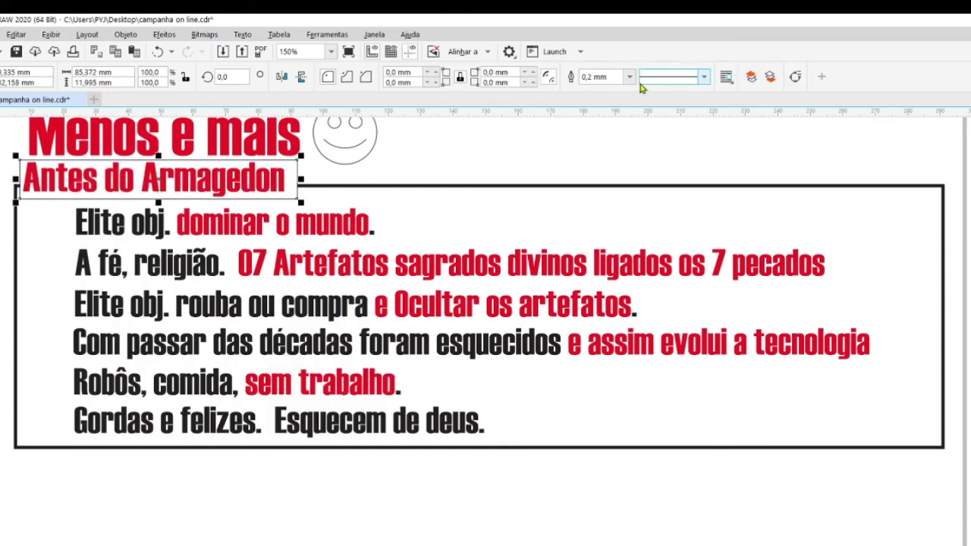
left_click(629, 77)
left_click(622, 158)
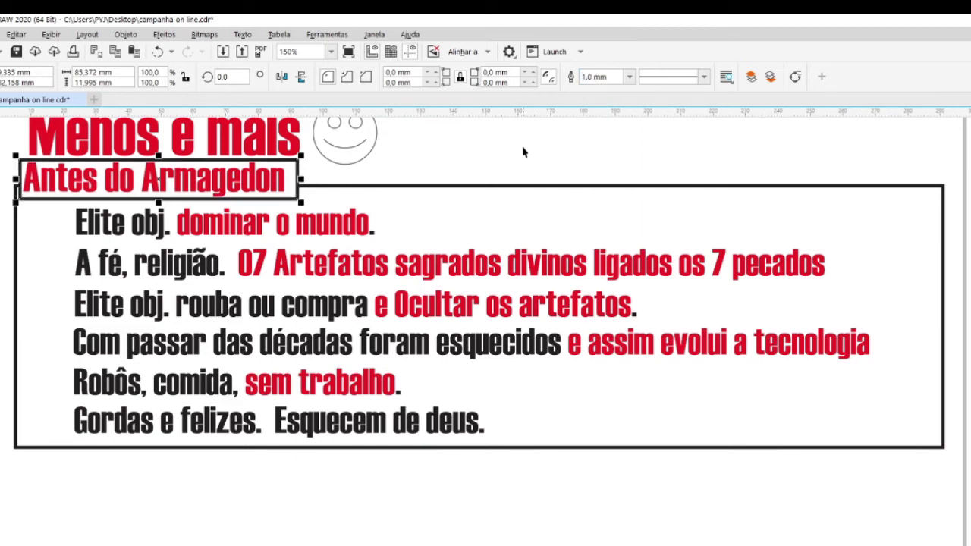
key("Escape")
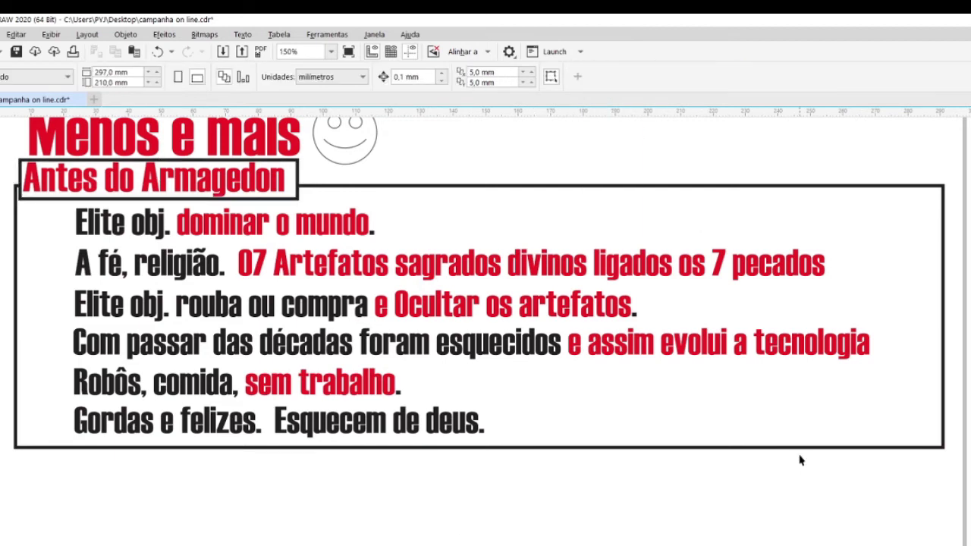
scroll(581, 271, "down", 2)
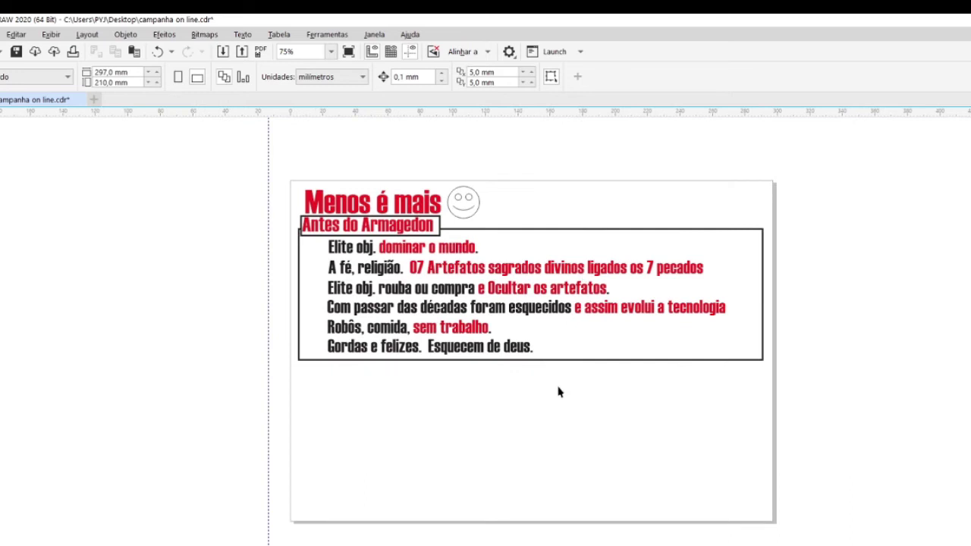
scroll(546, 399, "up", 2)
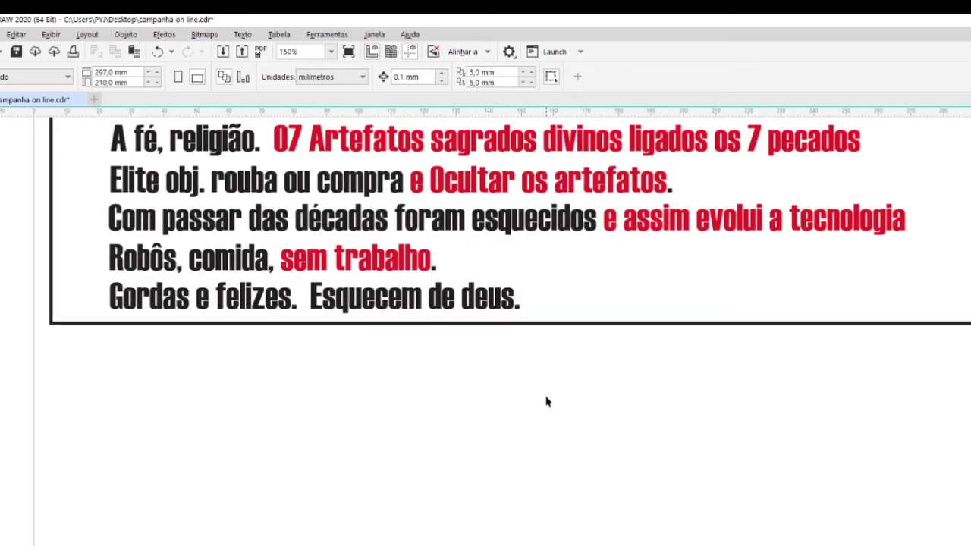
scroll(546, 399, "down", 2)
scroll(555, 306, "up", 2)
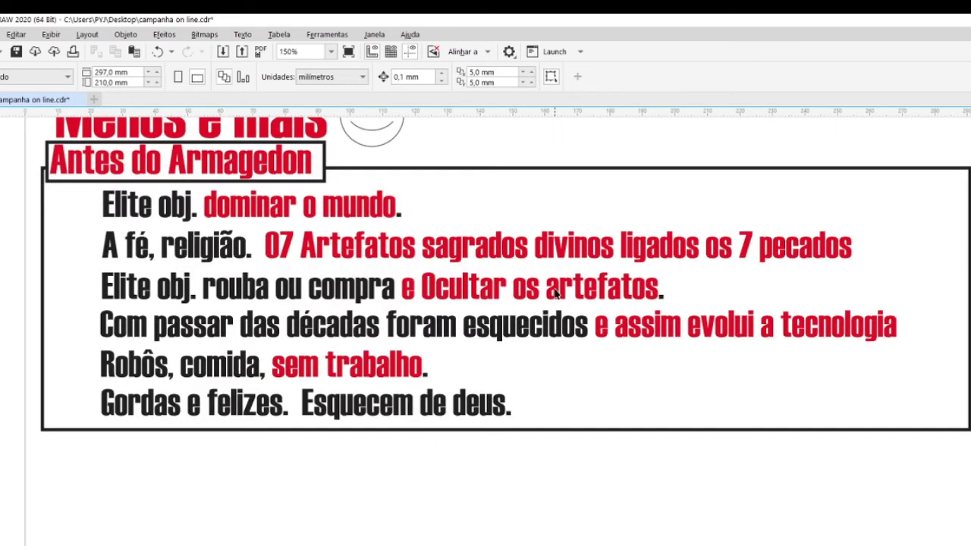